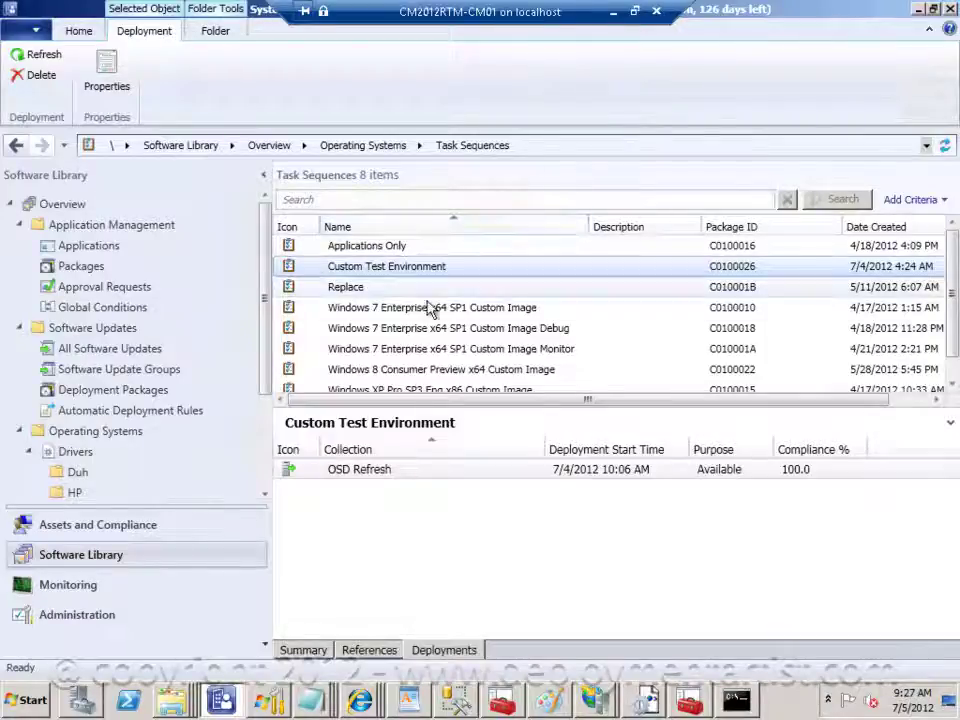
# Select the Windows 7 Enterprise x64 SP1 Custom Image task sequence and open its context menu
pyautogui.click(422, 309)
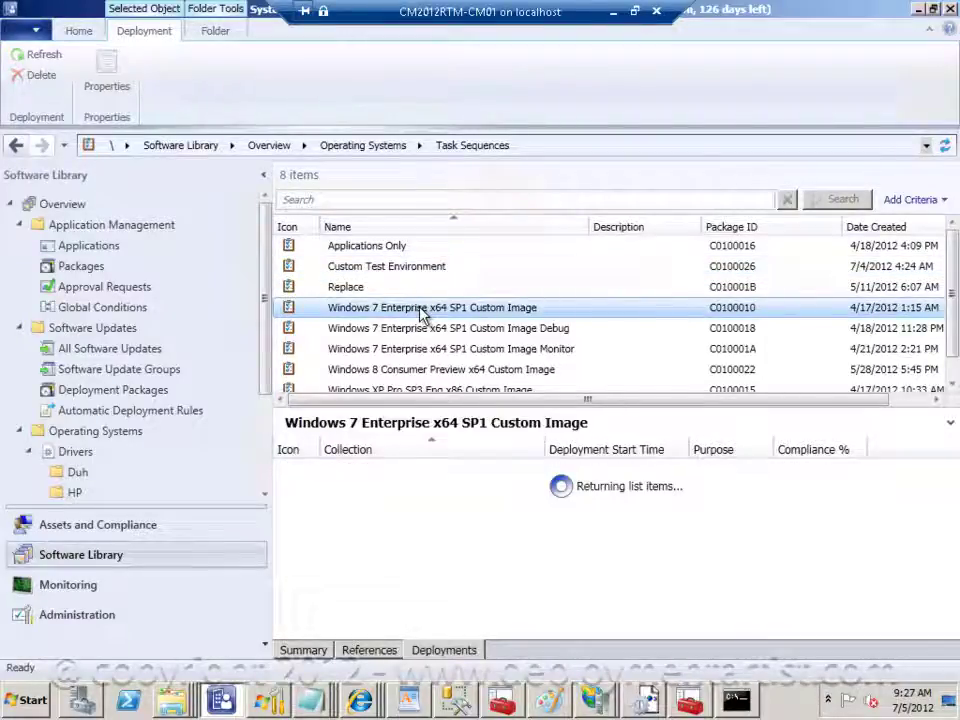
pyautogui.rightClick(423, 311)
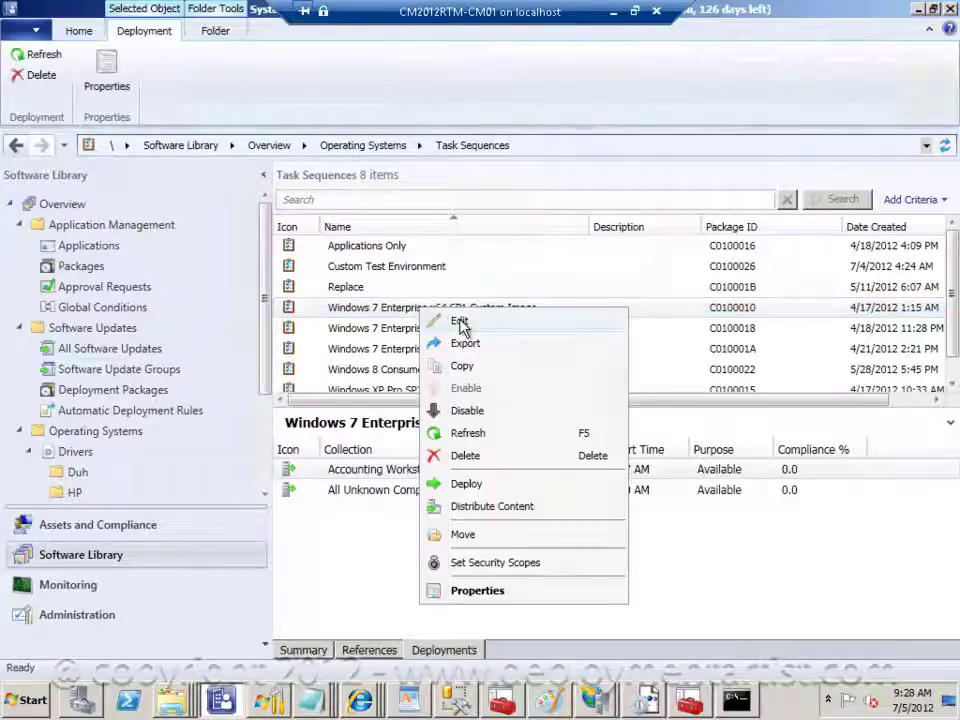
# Edit the Windows 7 Custom Image task sequence and select its Gather step to see the rules file
pyautogui.click(460, 323)
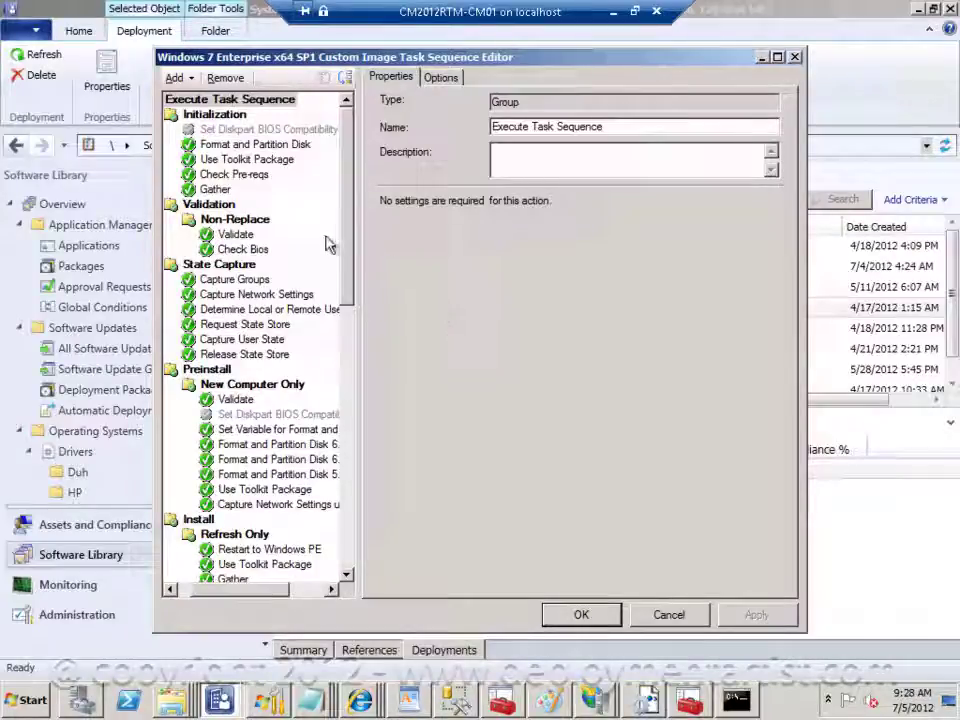
pyautogui.click(218, 190)
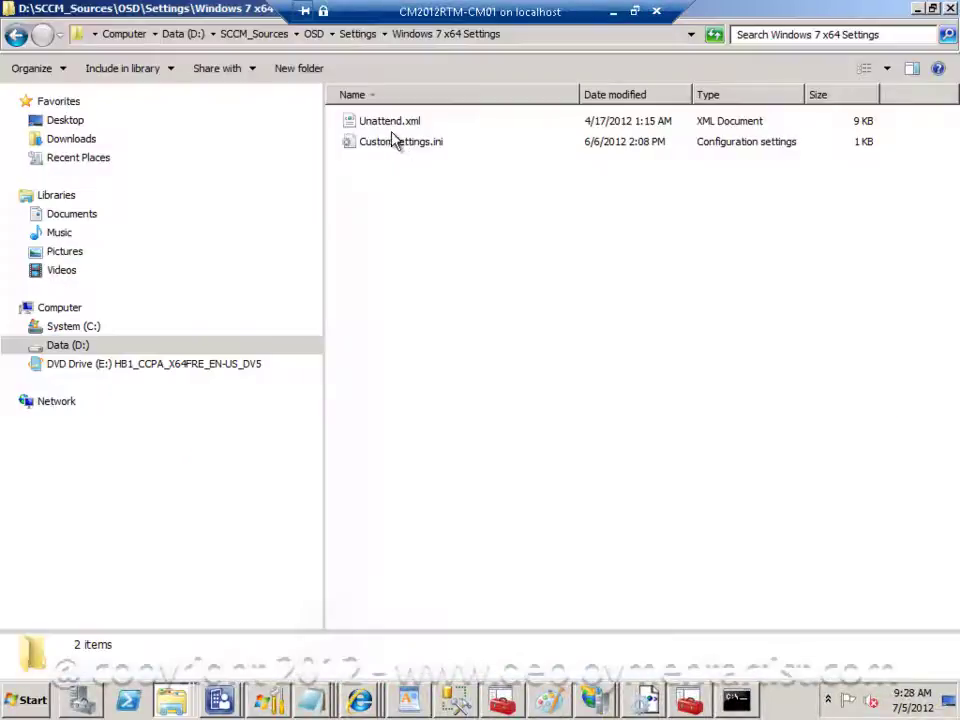
# Open CustomSettings.ini in Notepad and magnify the BDEInstallSuppress=YES line under Default
pyautogui.doubleClick(394, 145)
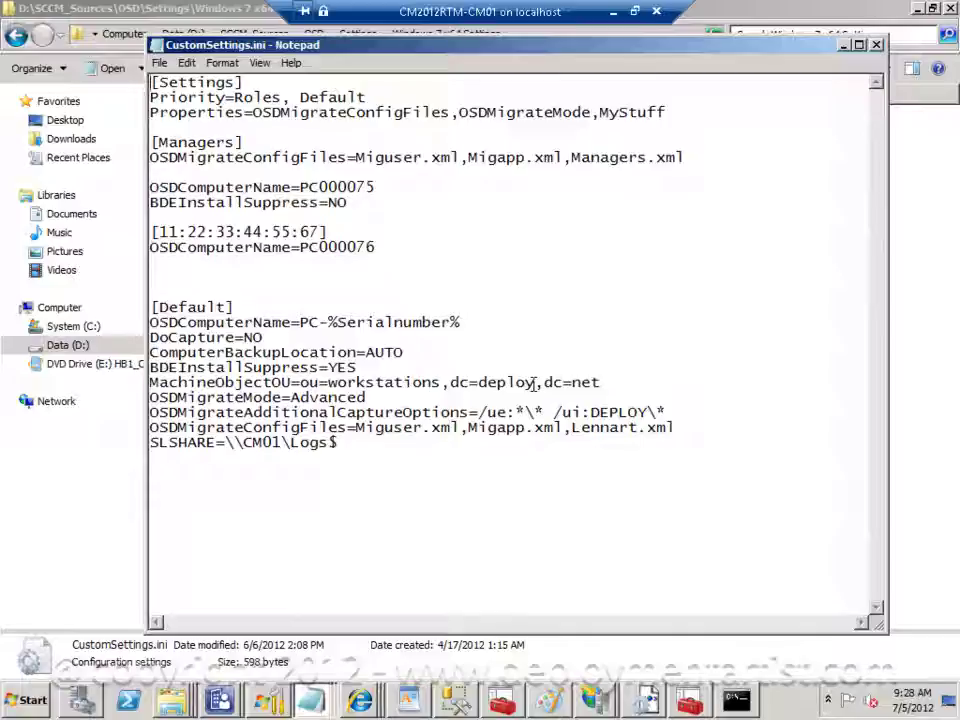
pyautogui.press('super+plus')
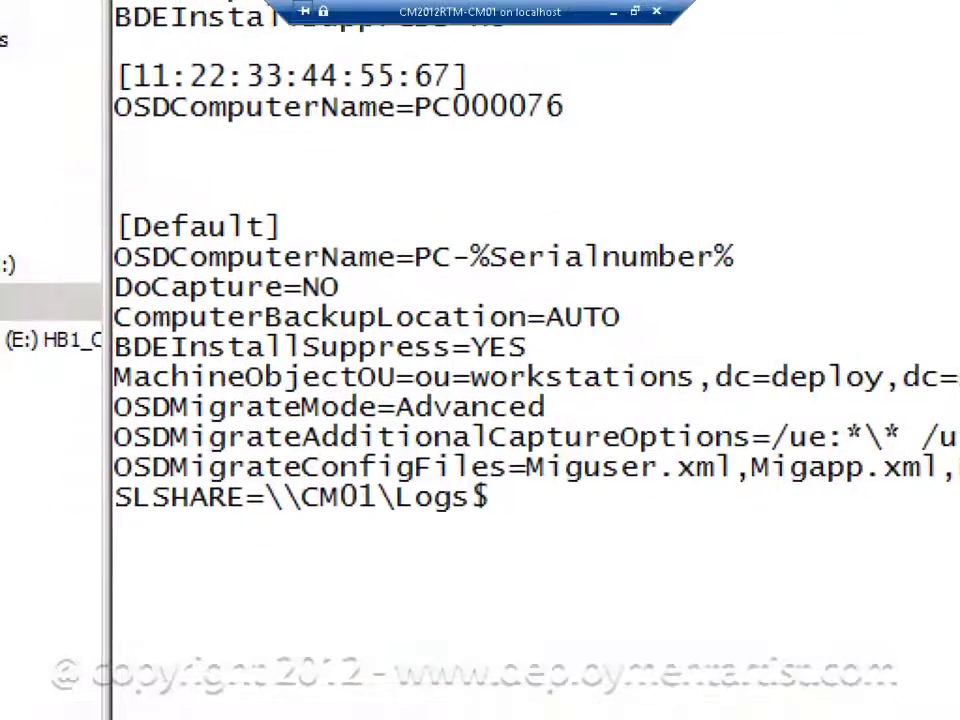
pyautogui.moveTo(89, 318); pyautogui.dragTo(604, 382)
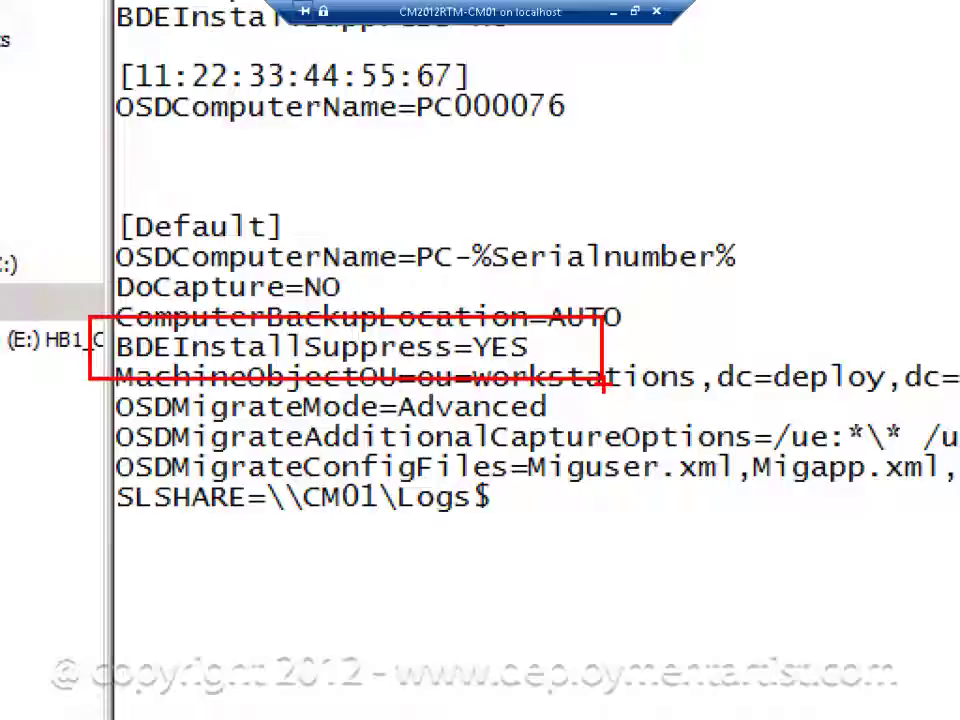
pyautogui.press('Escape')
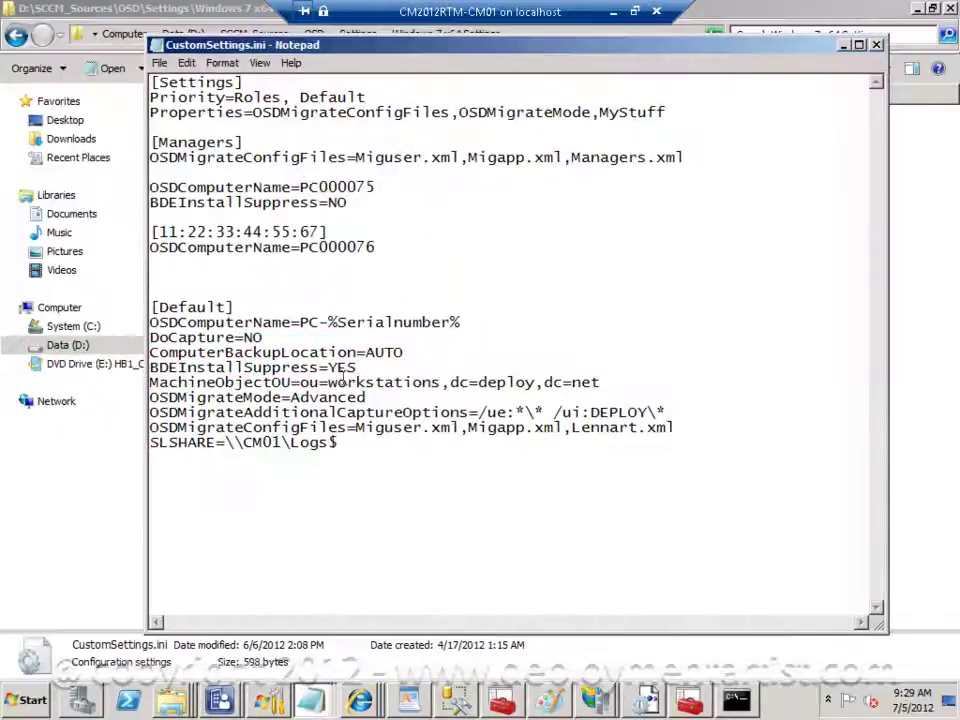
# Re-enable the Enable BitLocker step and review its BDEInstallSuppress not-YES condition
pyautogui.hotkey('alt', 'Tab')
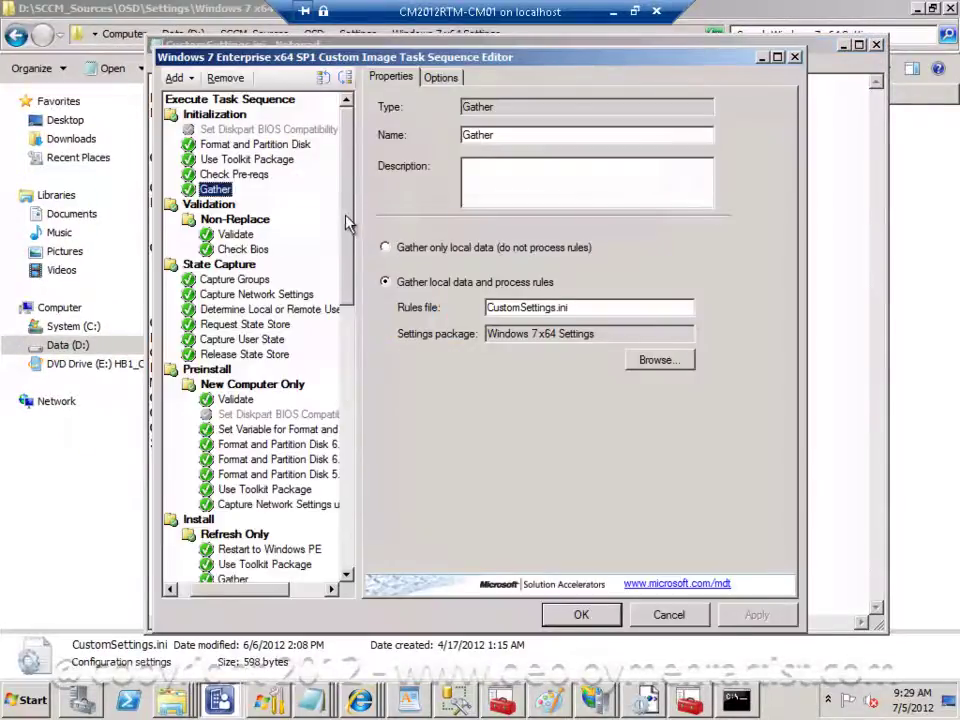
pyautogui.moveTo(347, 218); pyautogui.dragTo(343, 420)
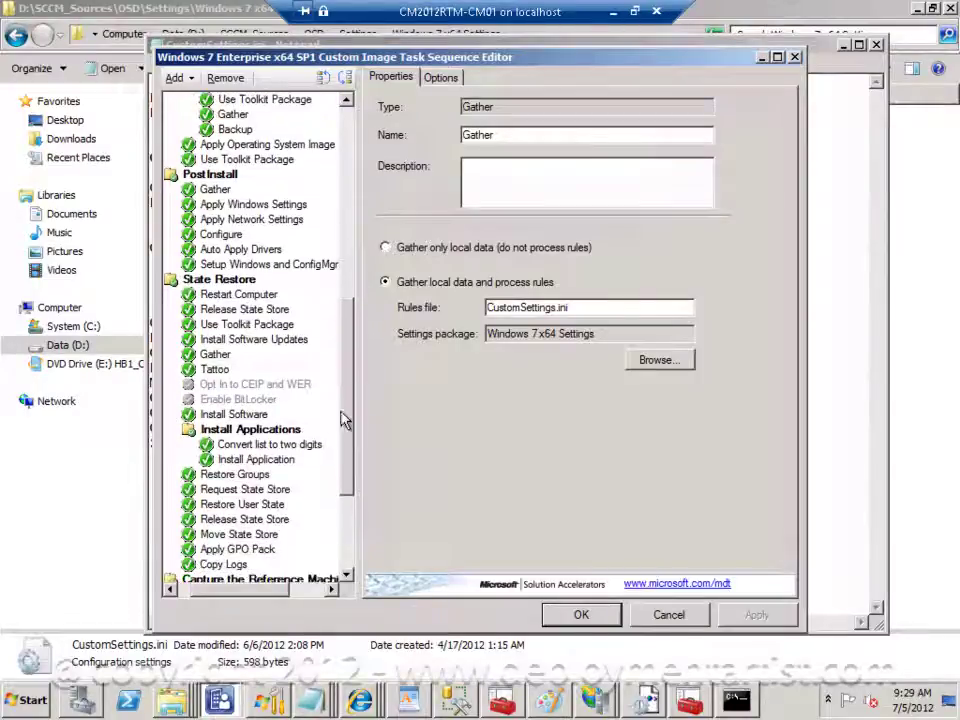
pyautogui.click(250, 399)
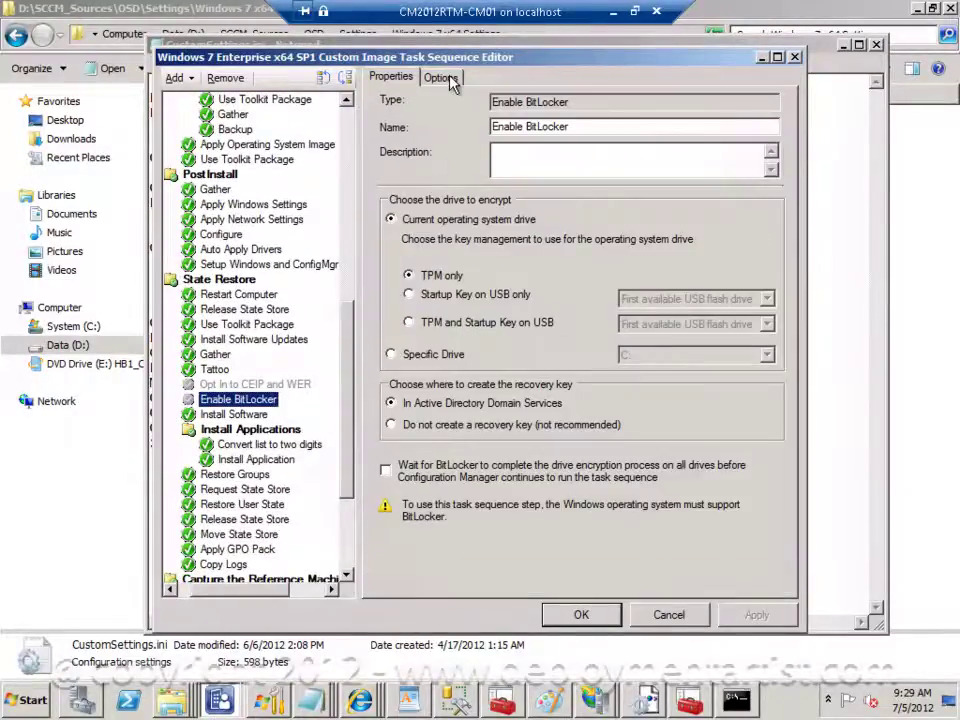
pyautogui.click(440, 77)
pyautogui.click(401, 108)
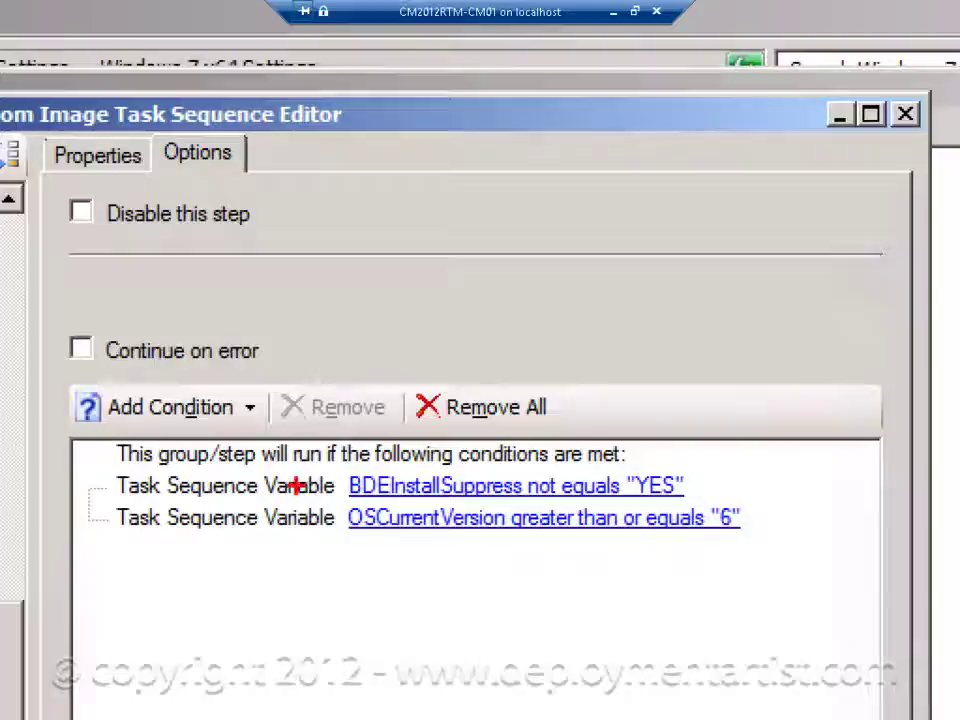
pyautogui.moveTo(50, 432)
pyautogui.mouseDown()
pyautogui.moveTo(789, 549)
pyautogui.moveTo(825, 514)
pyautogui.mouseUp()
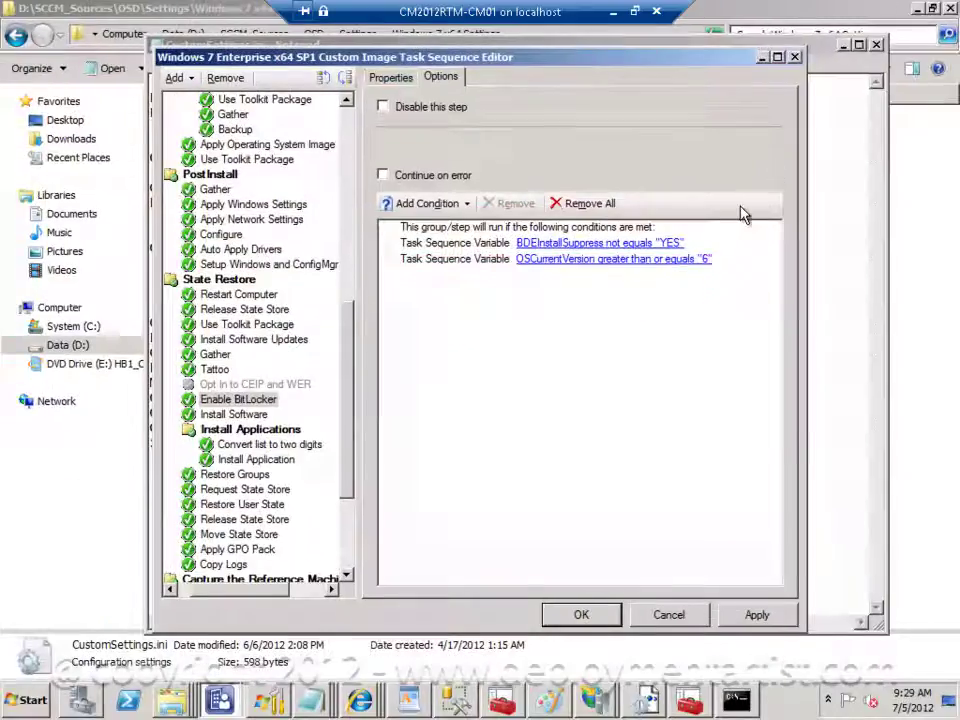
pyautogui.hotkey('alt', 'Tab')
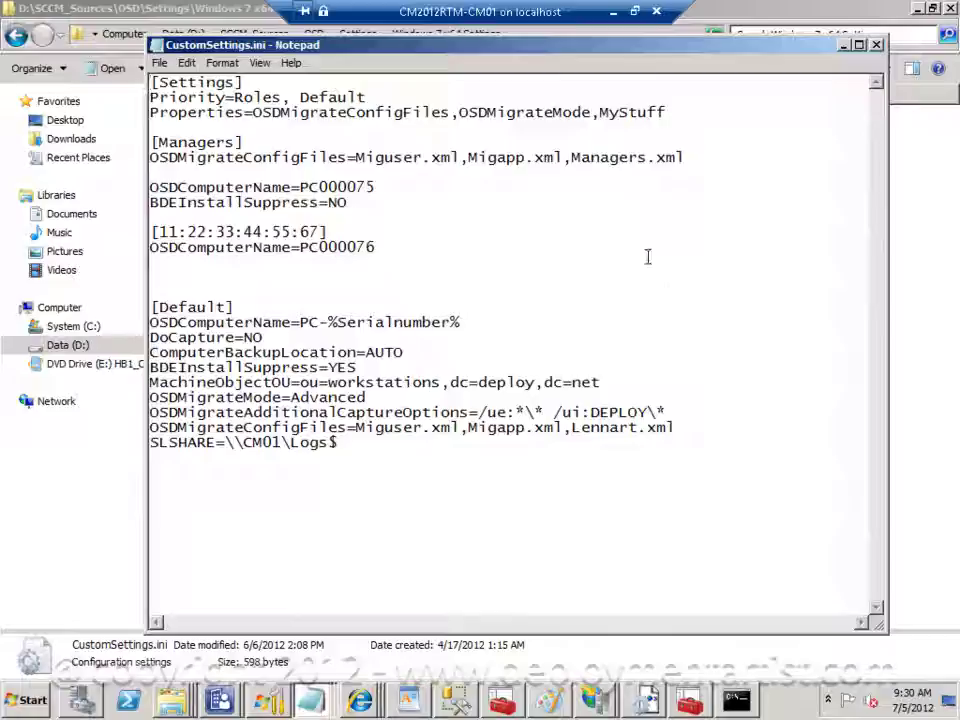
# Start a Command Prompt on the host with cmd and switch to drive E:
pyautogui.click(615, 13)
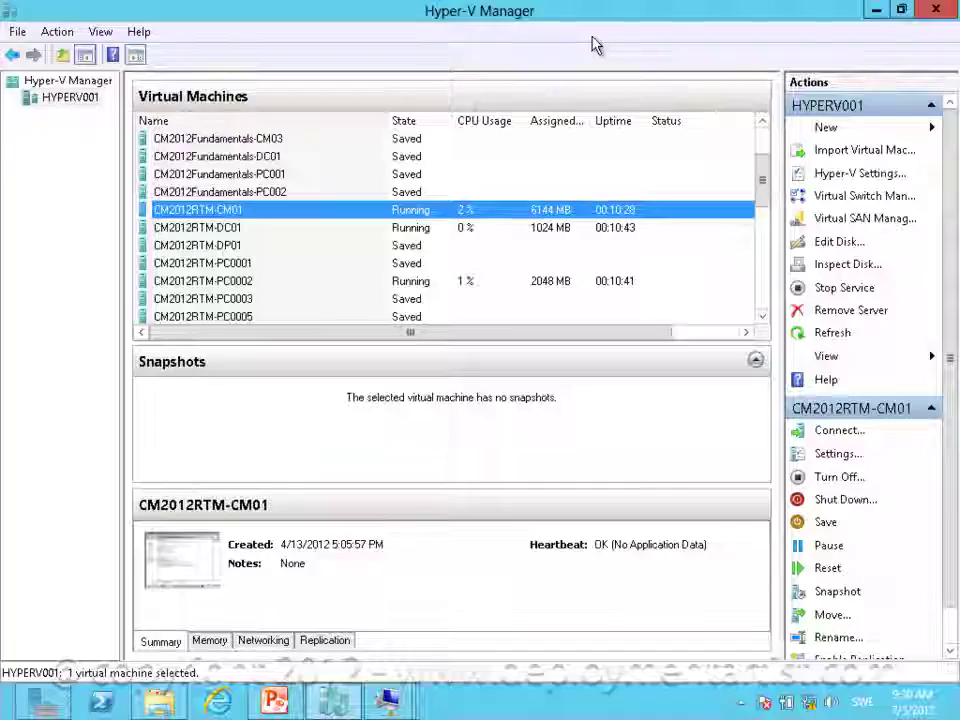
pyautogui.press('super+r')
pyautogui.write('cmd')
pyautogui.press('Return')
pyautogui.write('cd')
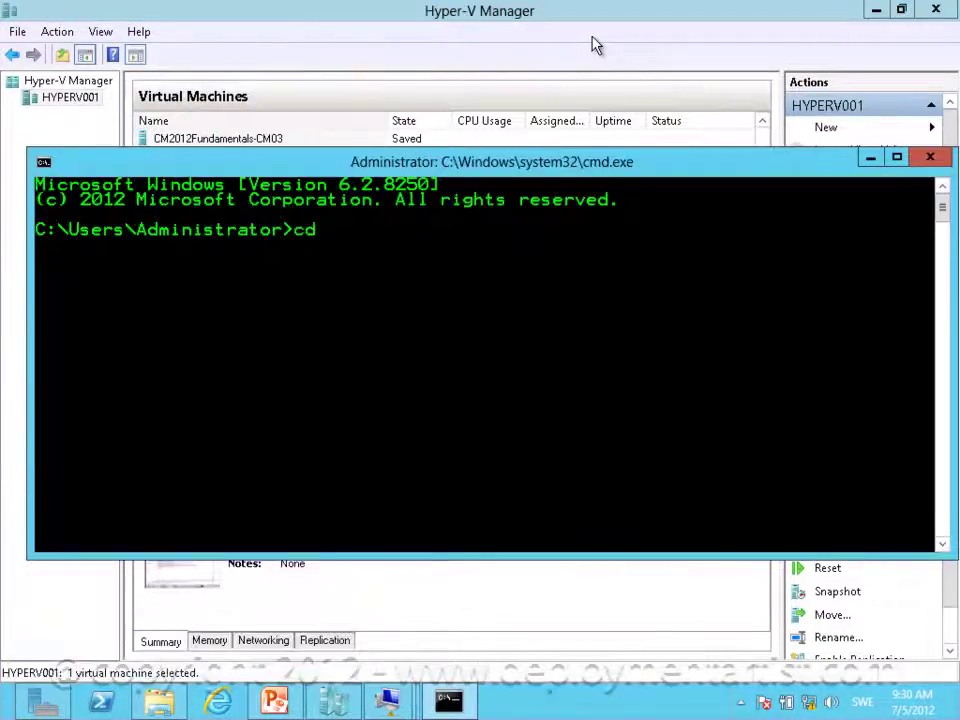
pyautogui.press('BackSpace')
pyautogui.press('BackSpace')
pyautogui.write('eö')
pyautogui.press('BackSpace')
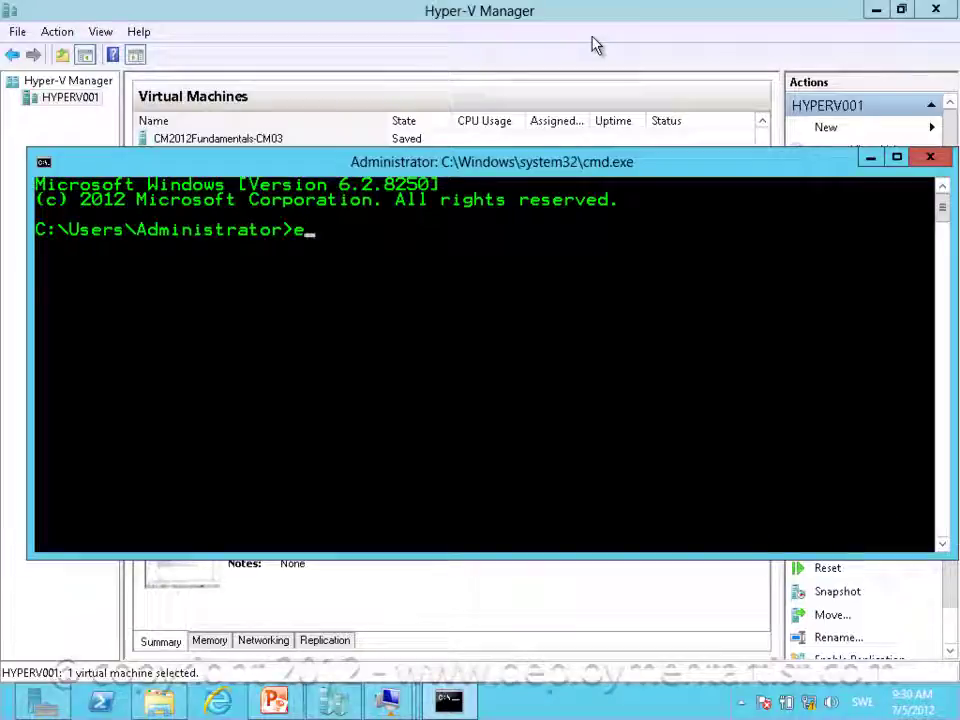
pyautogui.write(':')
pyautogui.press('Return')
# Change directory into E:\Work\MDT\Testenv
pyautogui.write('cd Work')
pyautogui.press('Return')
pyautogui.write('cd MDT')
pyautogui.press('Return')
pyautogui.write('cd Testenv')
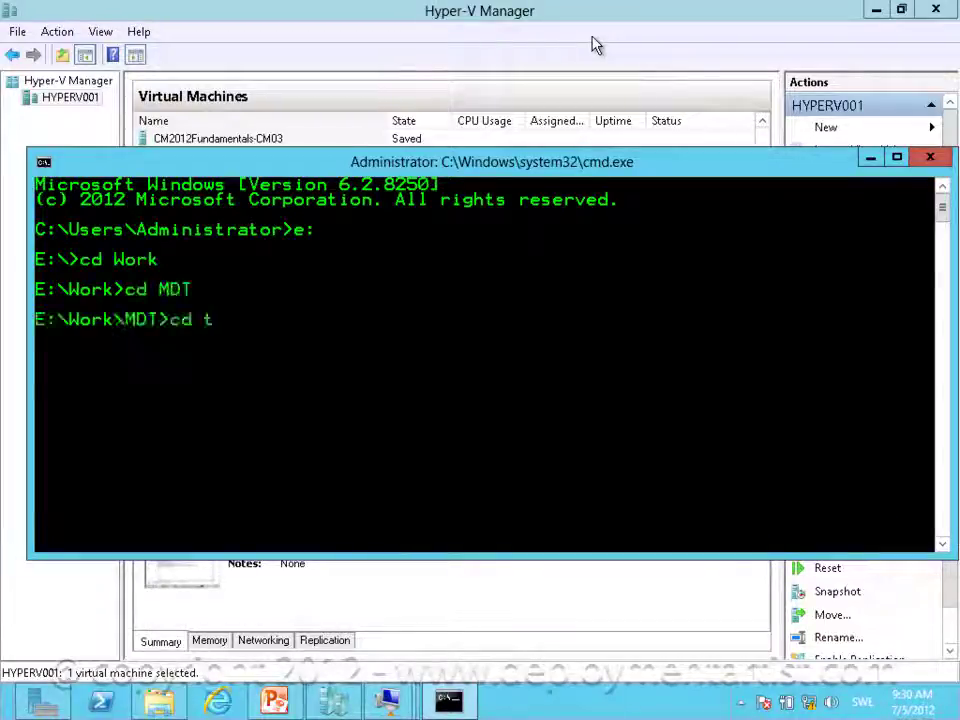
pyautogui.press('Return')
# Run start . to open the Testenv folder in Explorer and highlight its files
pyautogui.write('start6')
pyautogui.press('BackSpace')
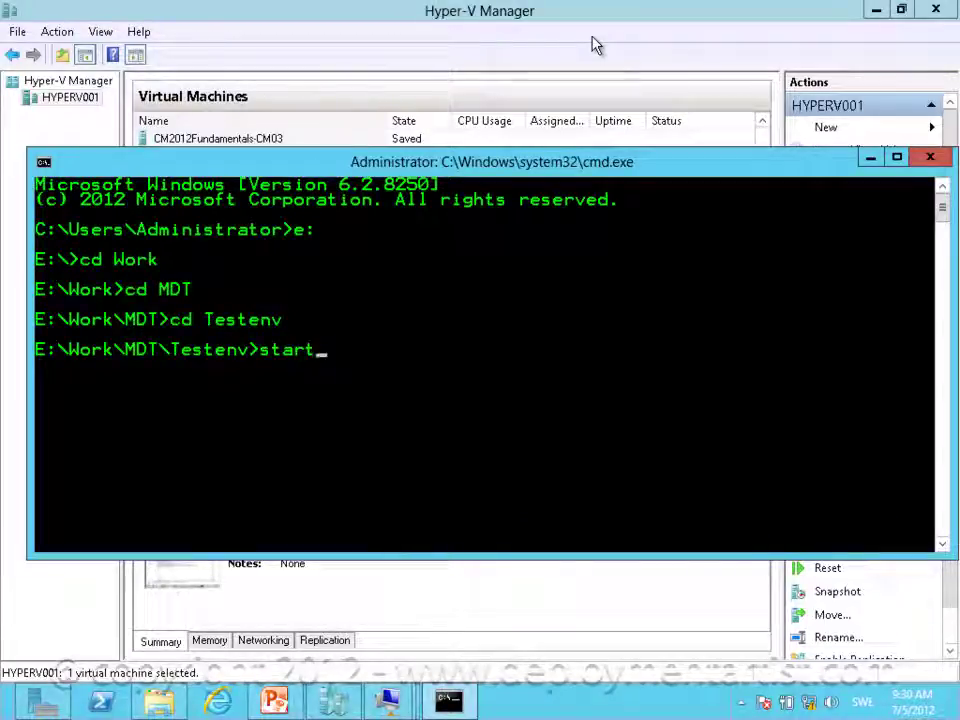
pyautogui.write('.')
pyautogui.press('Return')
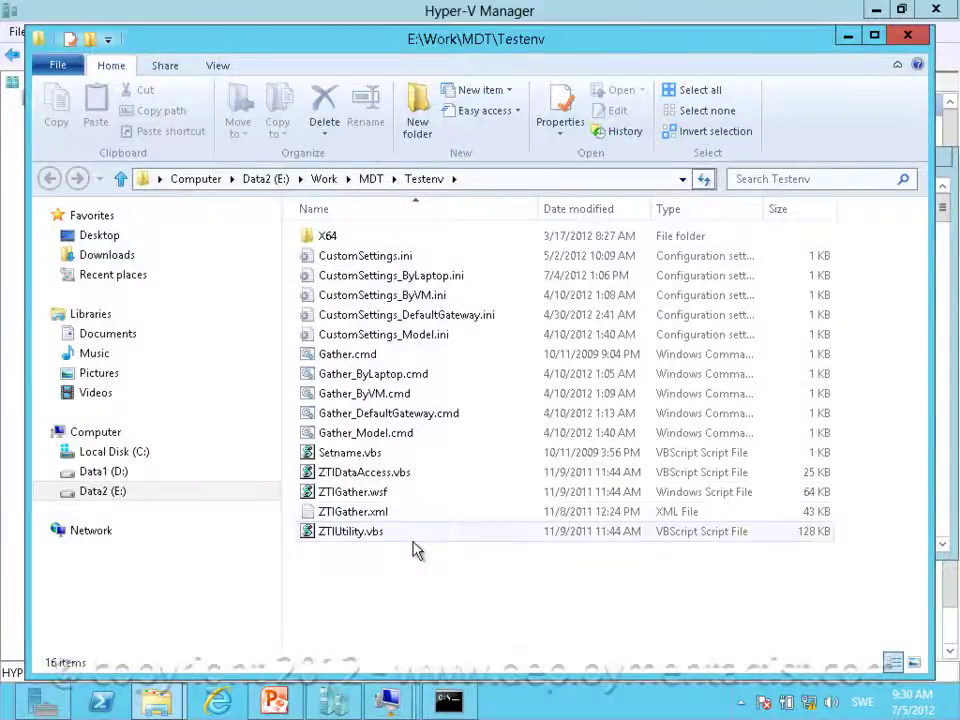
pyautogui.click(352, 511)
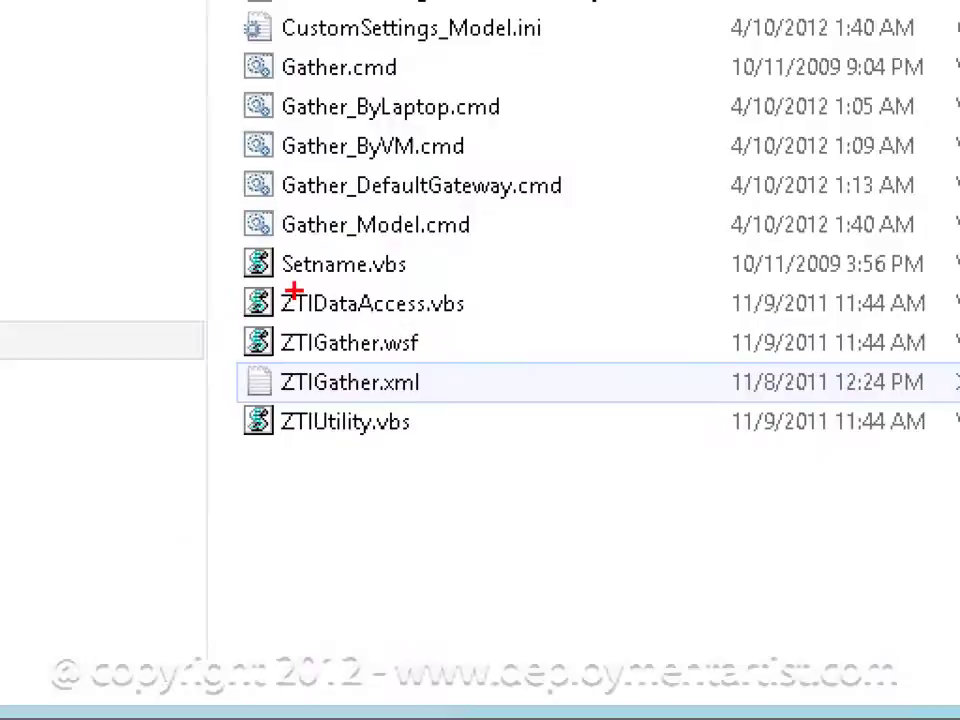
pyautogui.moveTo(199, 281)
pyautogui.mouseDown()
pyautogui.moveTo(463, 448)
pyautogui.moveTo(561, 478)
pyautogui.mouseUp()
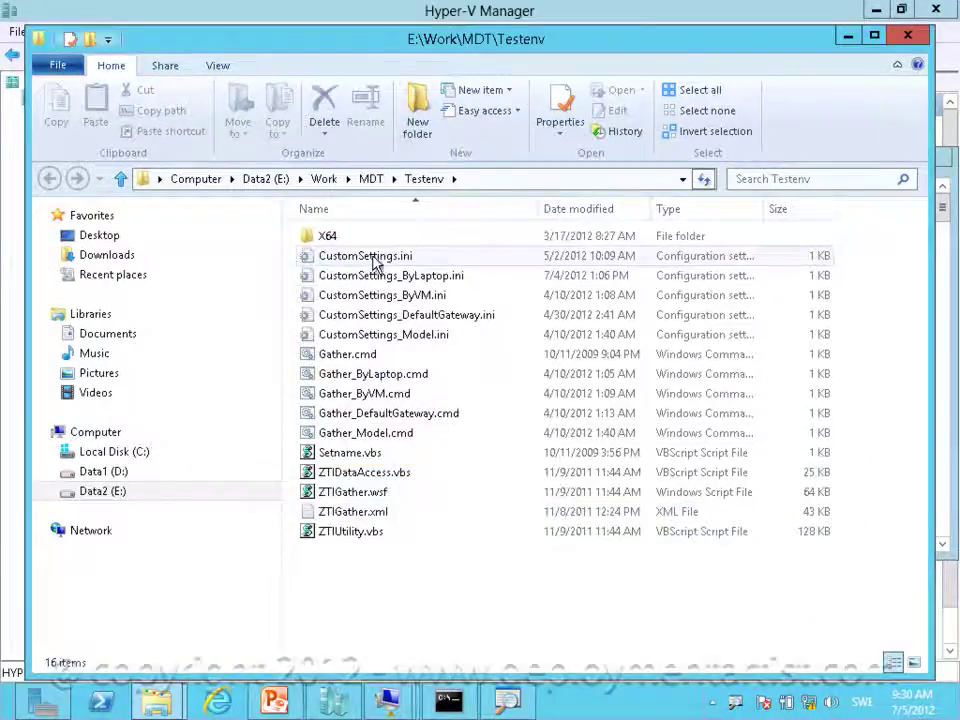
# Open CustomSettings_ByLaptop.ini and highlight Laptop-True's Packages001 and BDEInstallSuppress=NO, and Desktop-True's YES
pyautogui.click(433, 278)
pyautogui.doubleClick(433, 278)
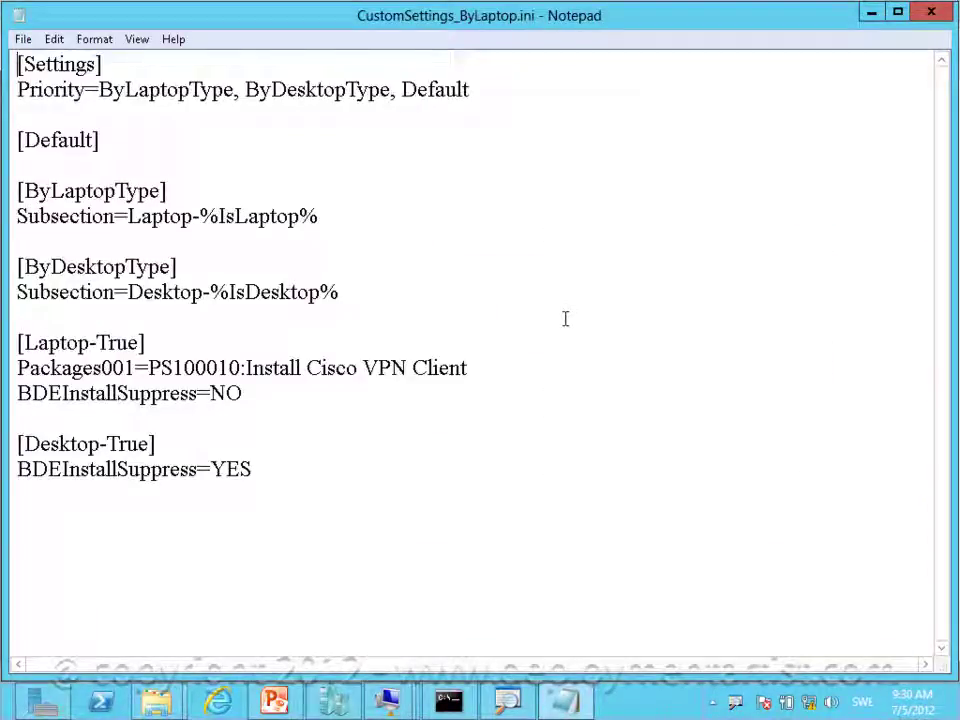
pyautogui.moveTo(279, 392); pyautogui.dragTo(14, 400)
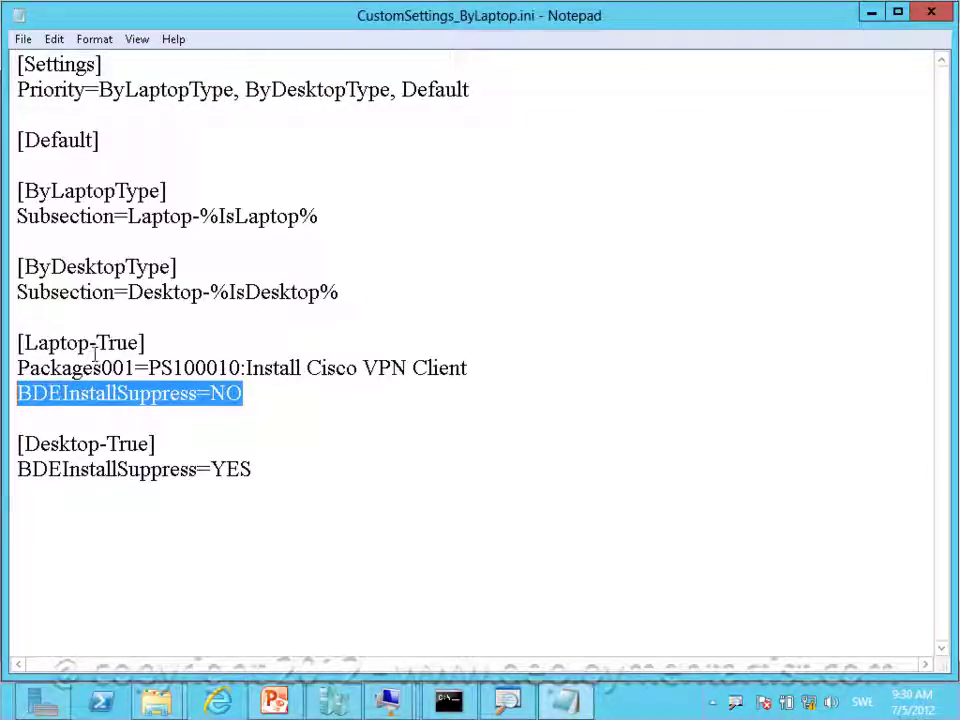
pyautogui.moveTo(467, 368); pyautogui.dragTo(17, 368)
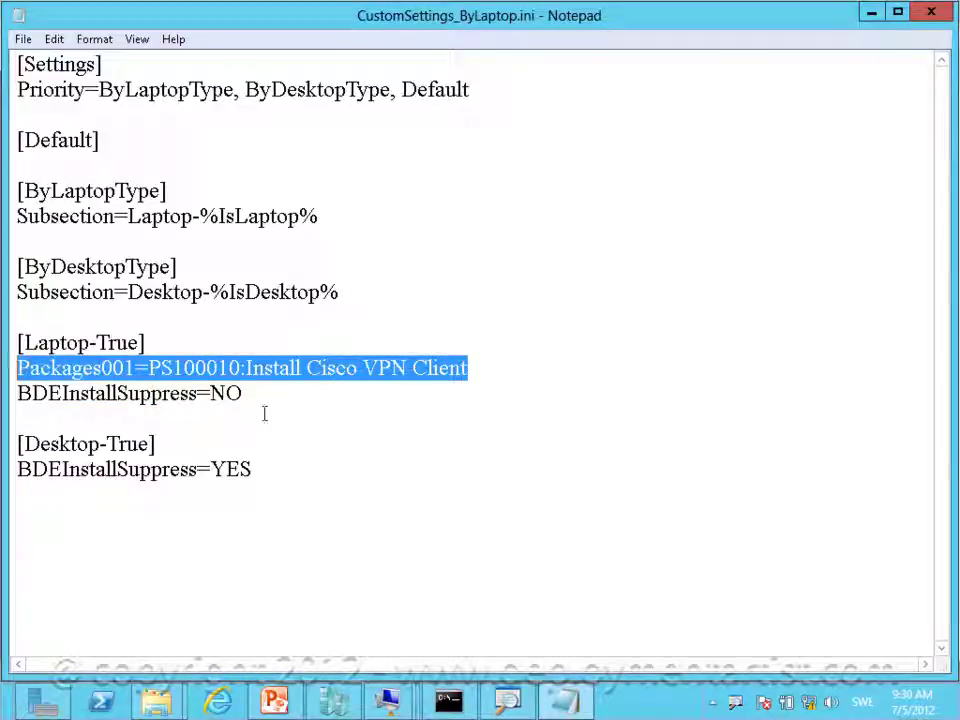
pyautogui.click(320, 418)
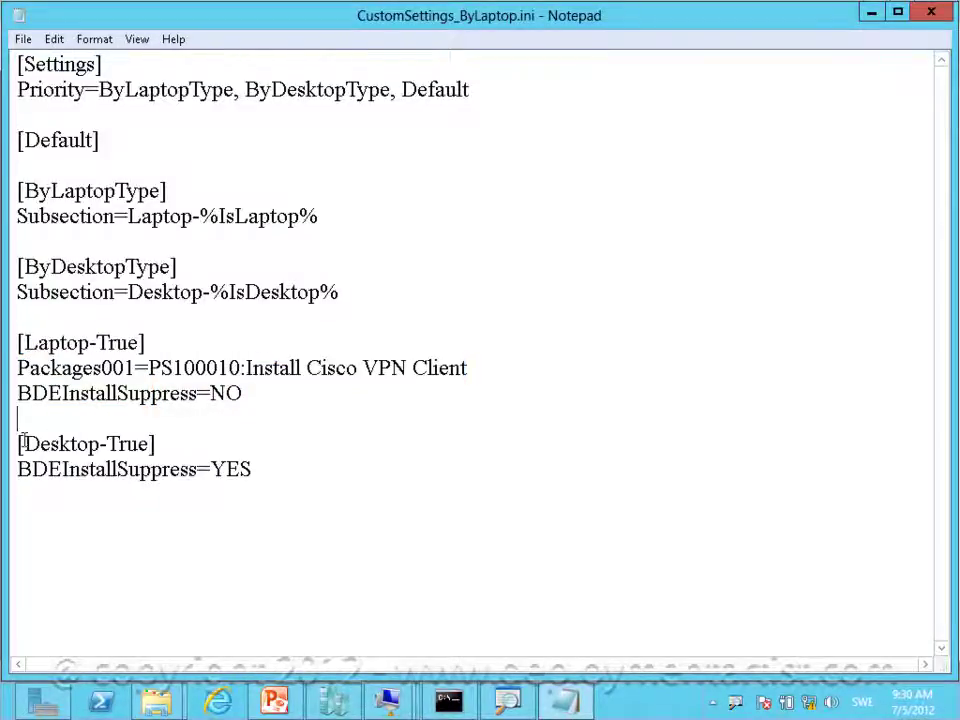
pyautogui.moveTo(23, 443); pyautogui.dragTo(142, 443)
pyautogui.moveTo(252, 469); pyautogui.dragTo(17, 469)
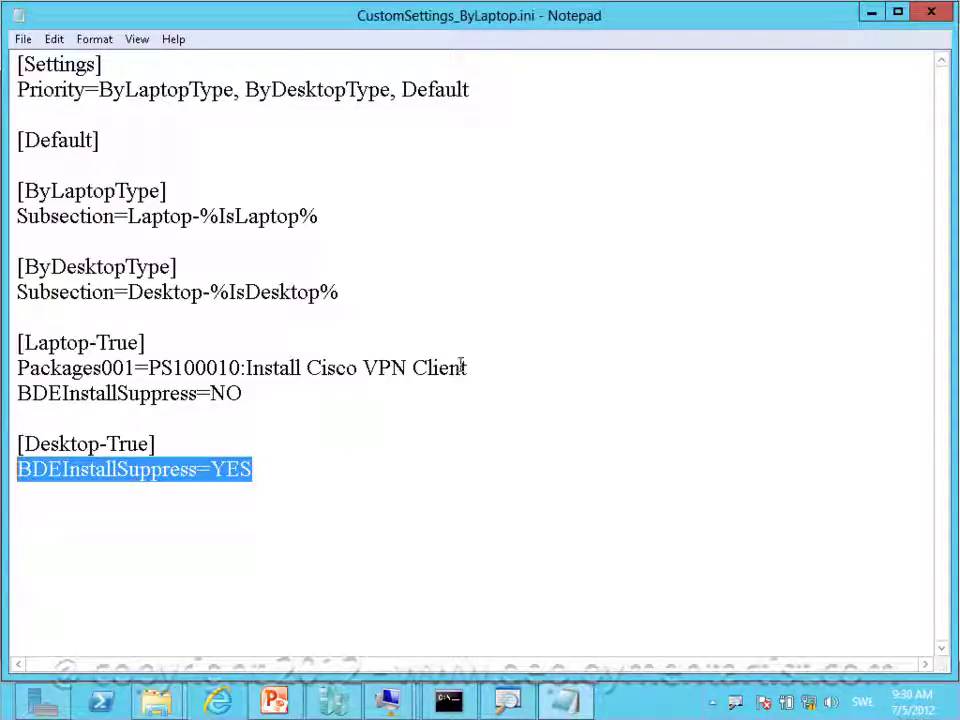
# Inspect Gather_ByLaptop.cmd in Notepad, showing it runs ZTIGather.wsf with CustomSettings_ByLaptop.ini
pyautogui.hotkey('alt', 'Tab')
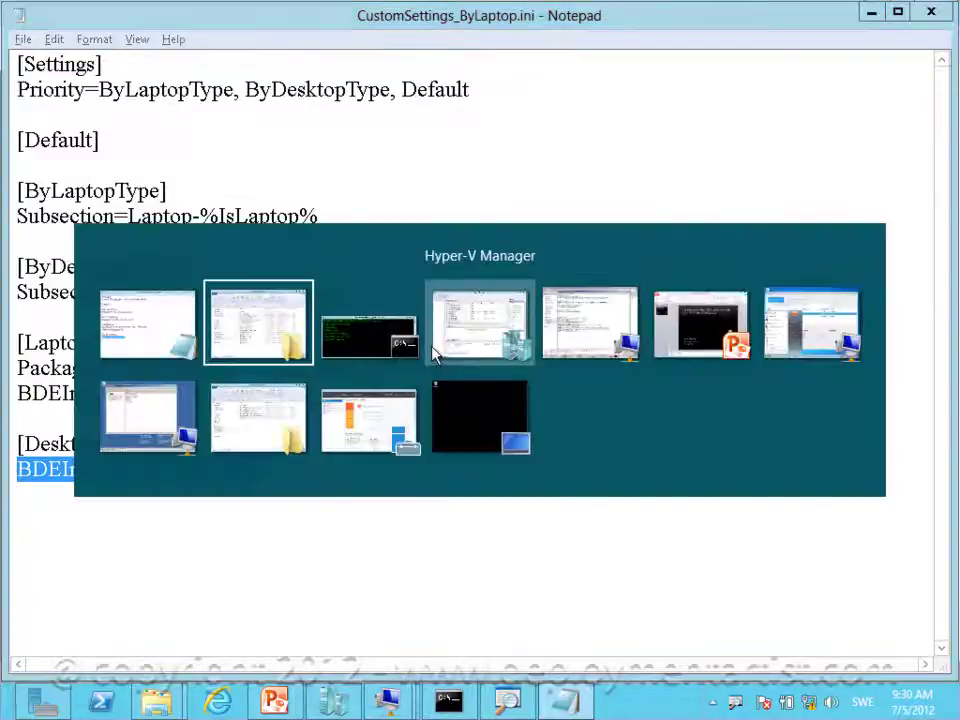
pyautogui.hotkey('alt', 'Tab')
pyautogui.press('Tab')
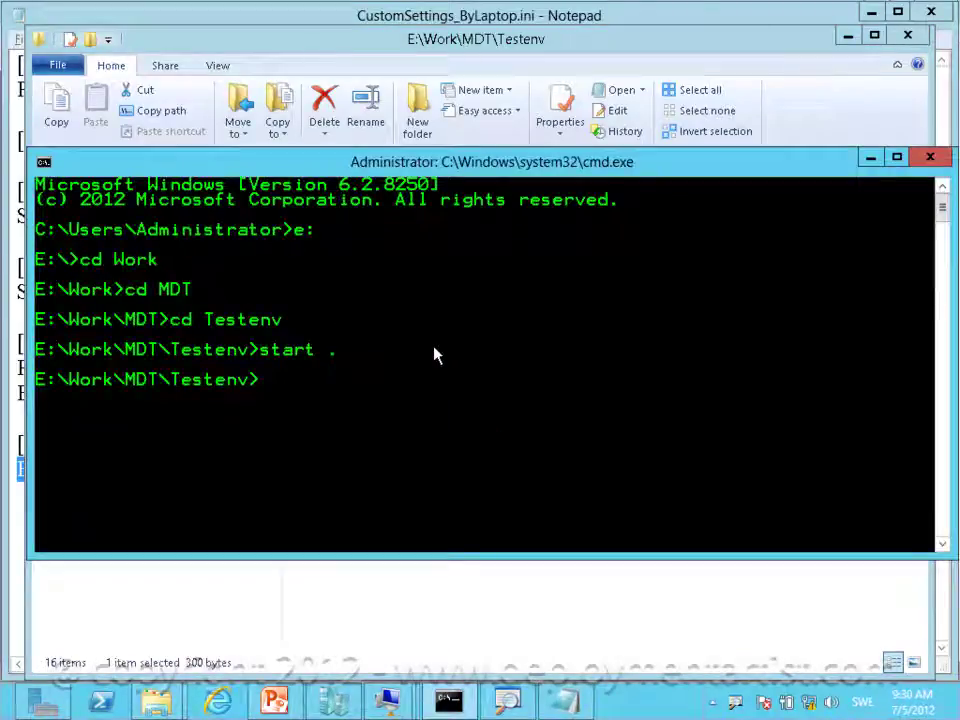
pyautogui.write('notepad gat')
pyautogui.press('Tab')
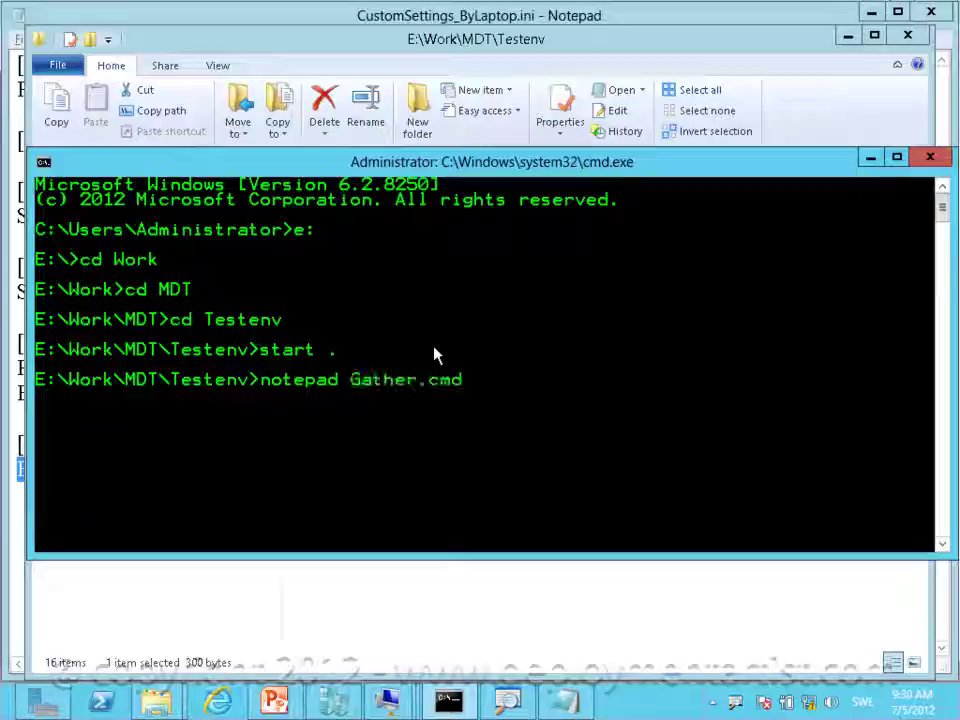
pyautogui.press('Tab')
pyautogui.press('Return')
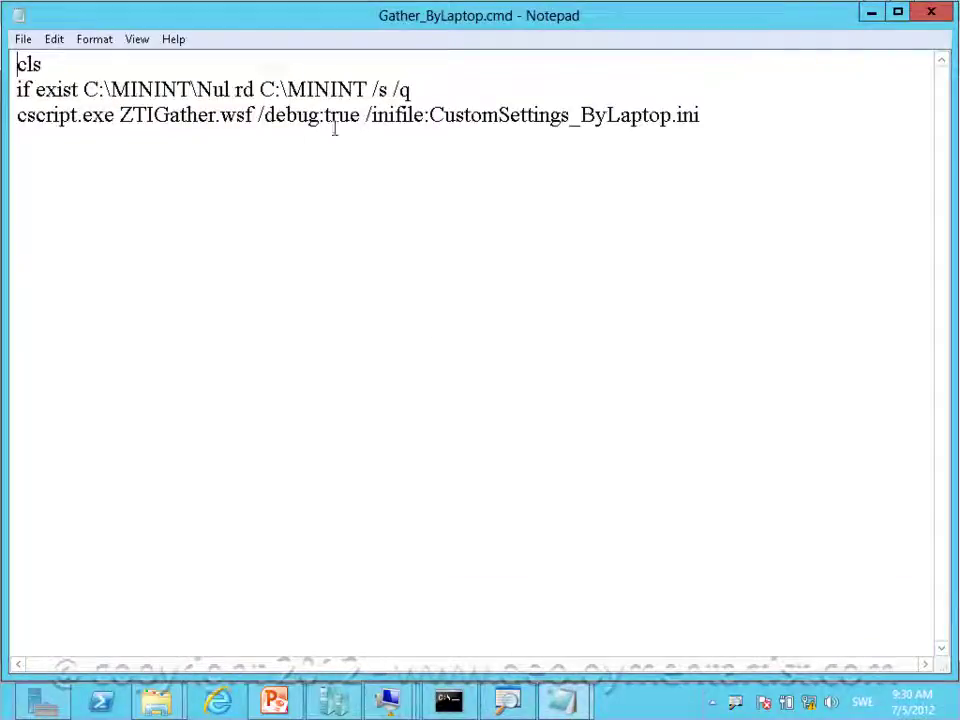
pyautogui.moveTo(121, 115); pyautogui.dragTo(260, 118)
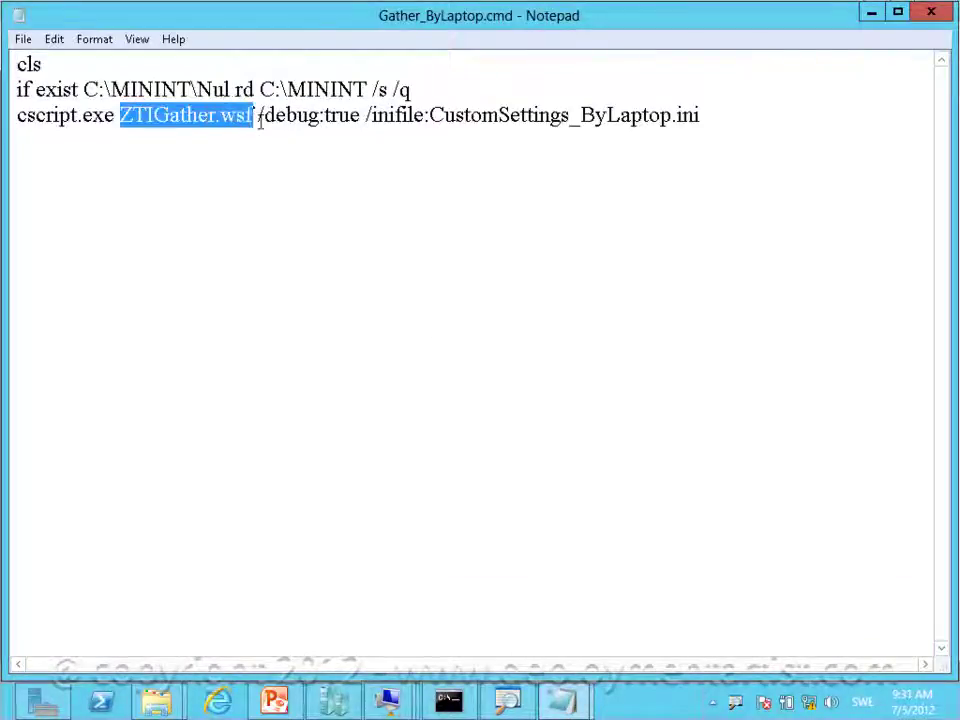
pyautogui.click(399, 116)
pyautogui.moveTo(430, 116); pyautogui.dragTo(707, 118)
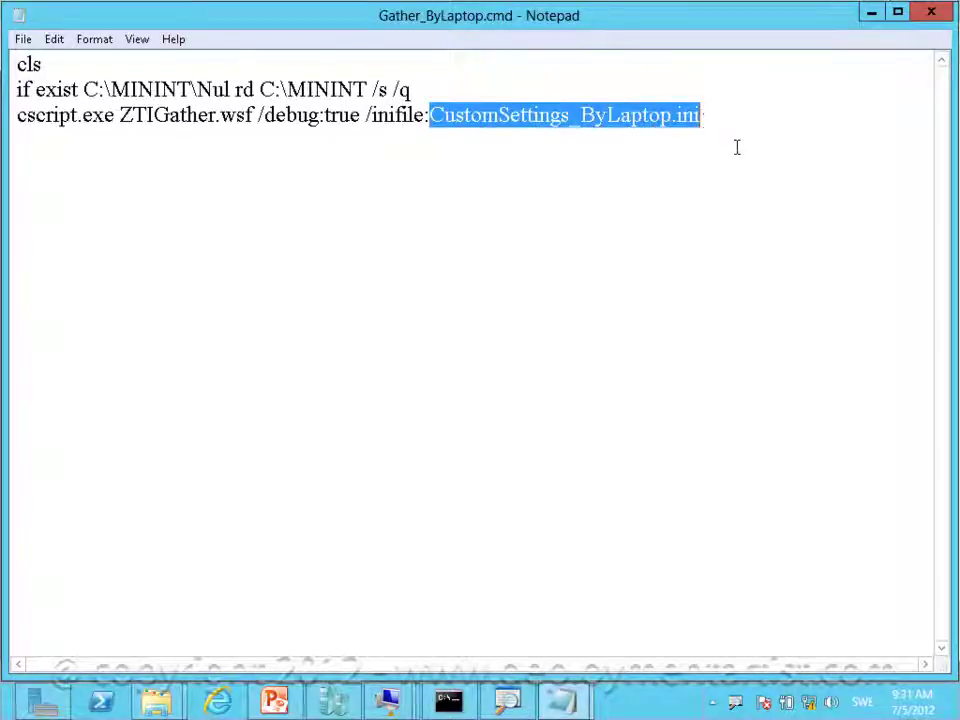
pyautogui.click(711, 206)
pyautogui.hotkey('alt', 'F4')
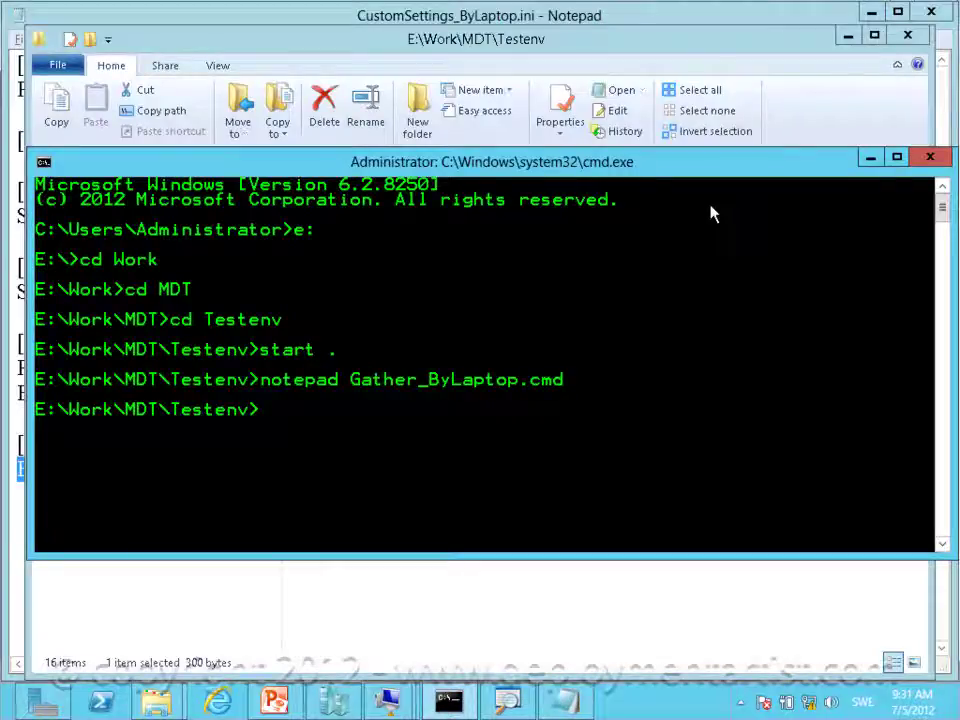
# Run Gather_ByLaptop.cmd and prepare the start command for the OSDLOGS ZTIGather.log
pyautogui.write('g')
pyautogui.press('Tab')
pyautogui.press('Tab')
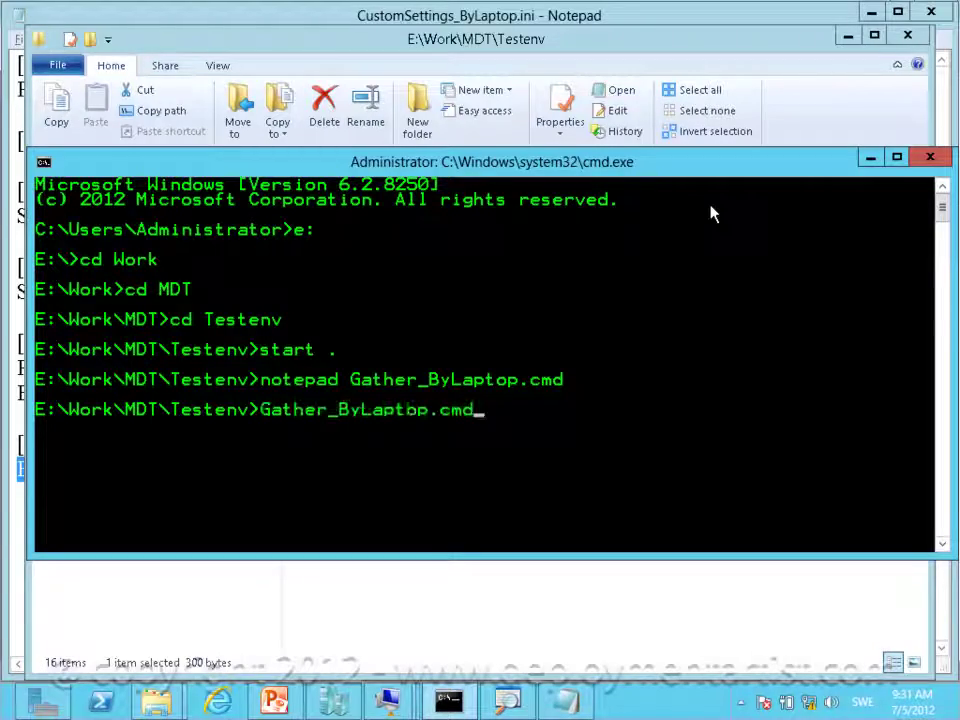
pyautogui.press('Return')
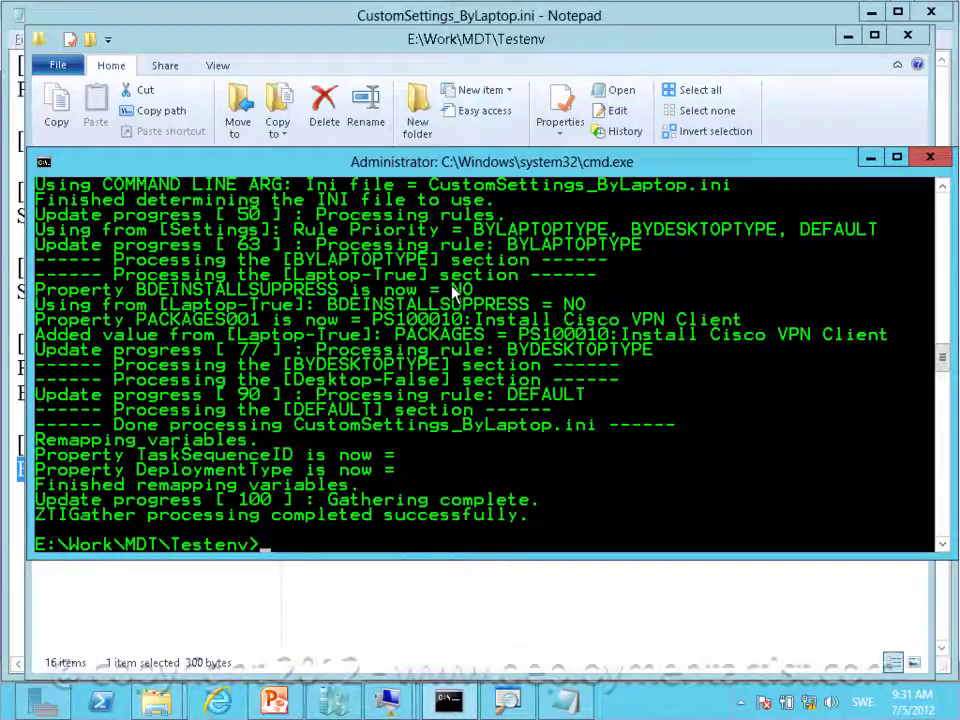
pyautogui.write('start cu')
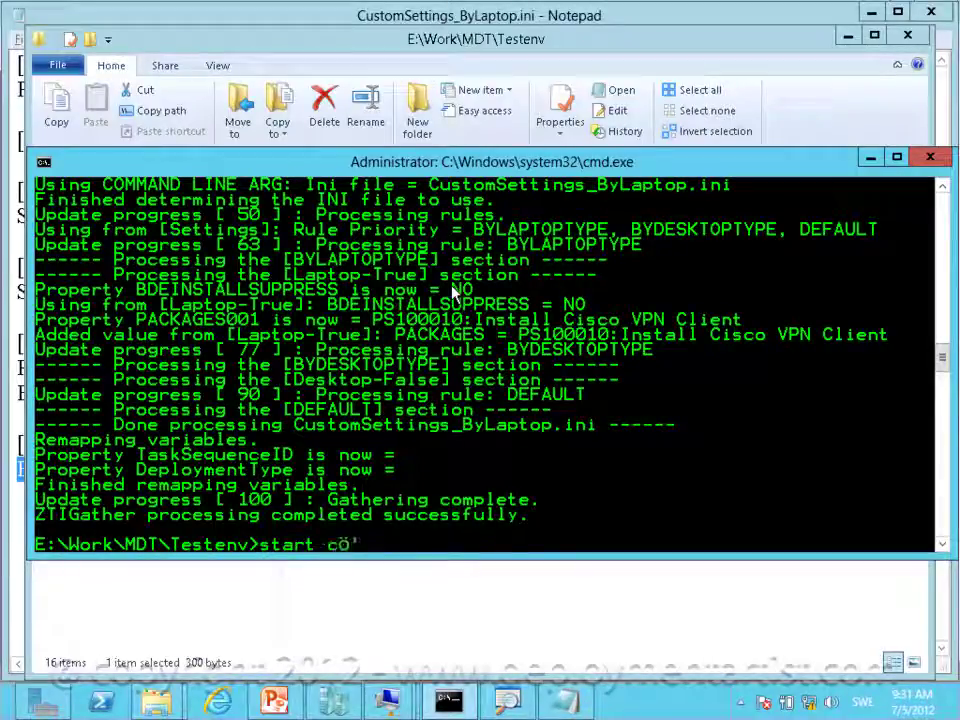
pyautogui.write('\\MININT\\SMSOSD\\OSDLOGS\\ztig')
pyautogui.press('Tab')
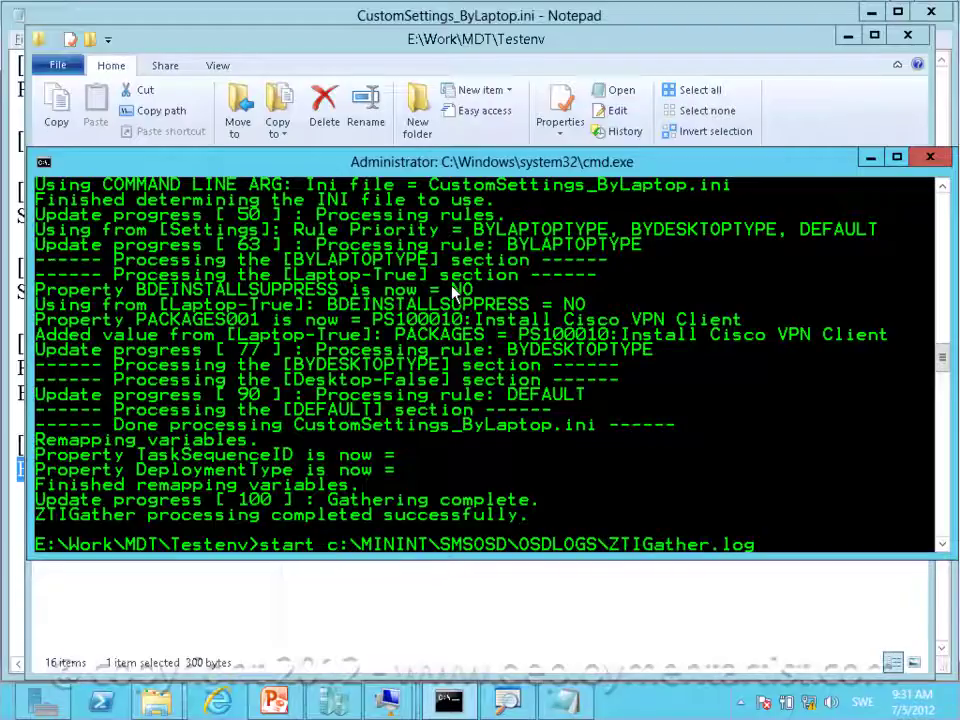
# Open ZTIGather.log maximized in CMTrace and mark BDEINSTALLSUPPRESS = NO and PACKAGES001 Cisco VPN Client
pyautogui.press('Return')
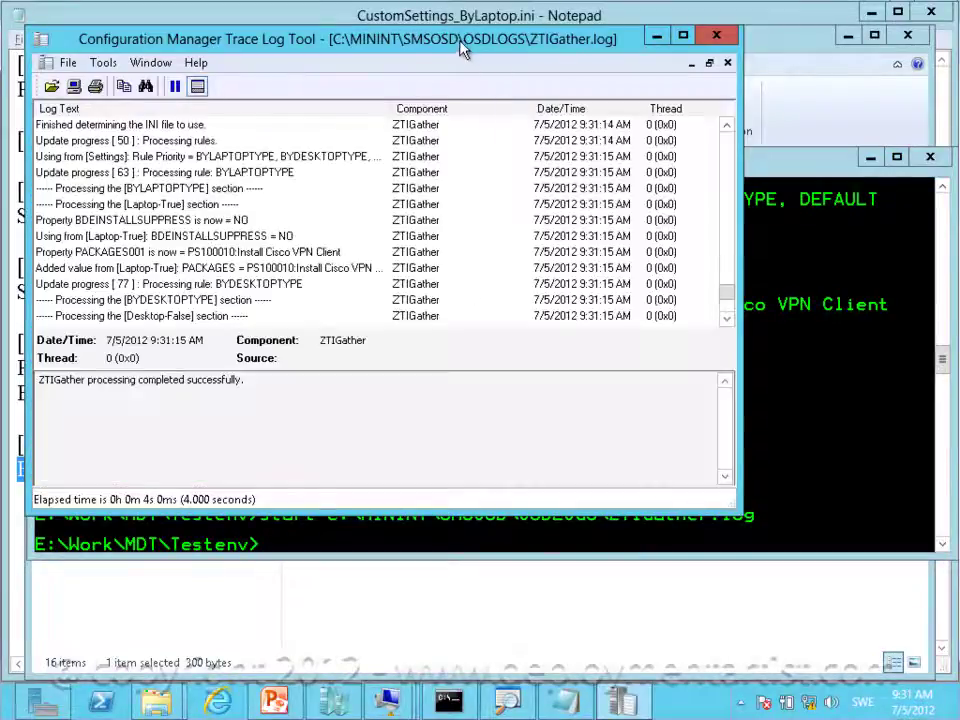
pyautogui.doubleClick(463, 45)
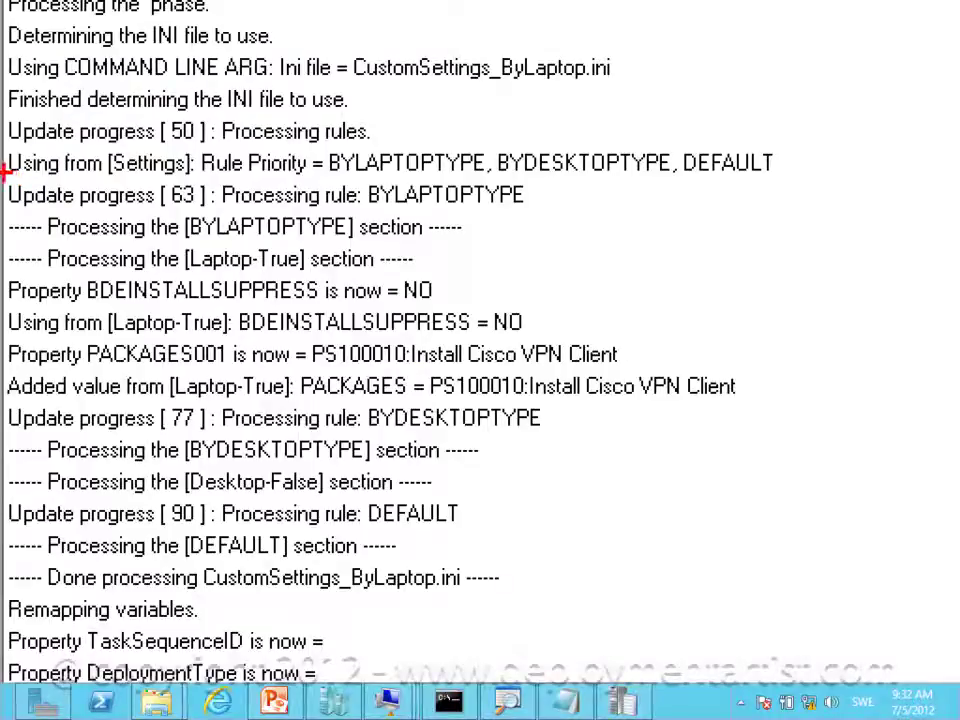
pyautogui.moveTo(6, 176)
pyautogui.mouseDown()
pyautogui.moveTo(336, 321)
pyautogui.moveTo(718, 420)
pyautogui.moveTo(872, 446)
pyautogui.mouseUp()
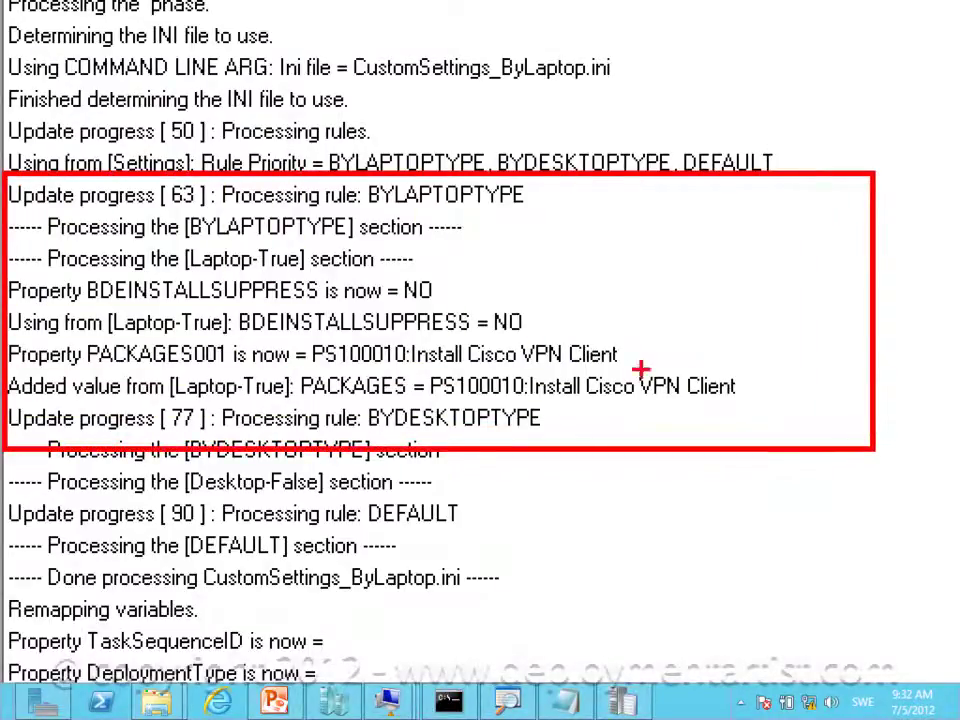
pyautogui.moveTo(452, 291); pyautogui.dragTo(605, 292)
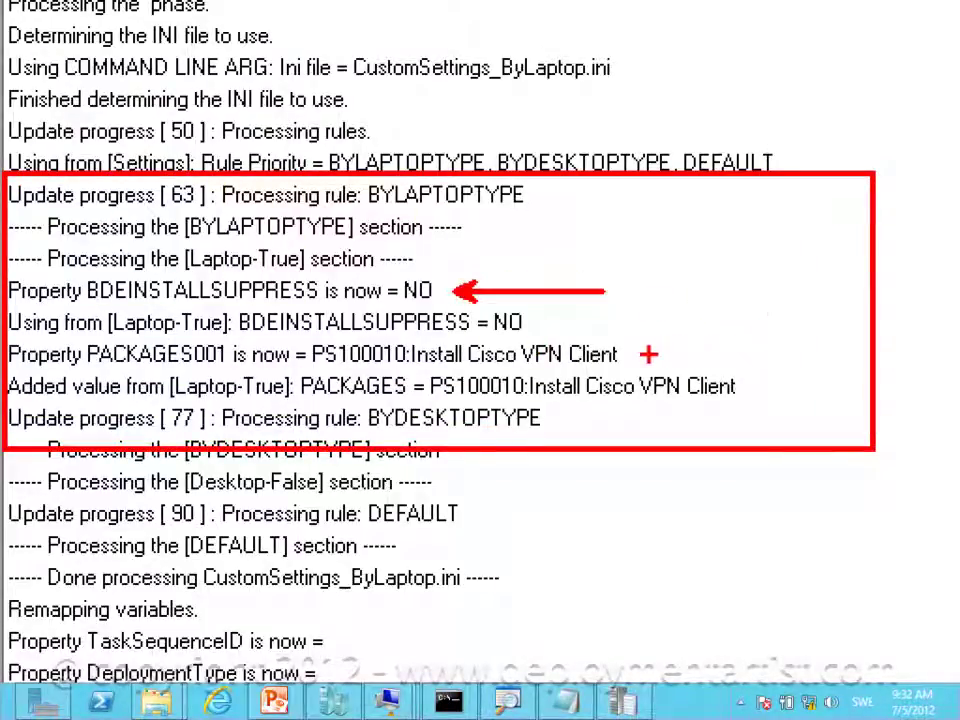
pyautogui.moveTo(630, 354); pyautogui.dragTo(726, 349)
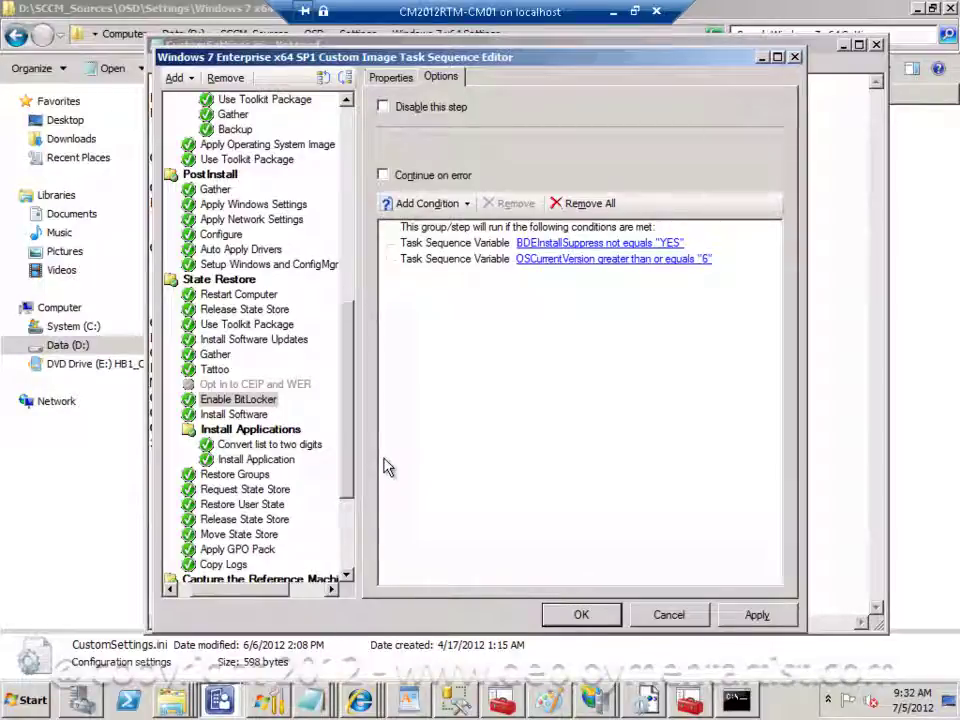
# Review Enable BitLocker's conditions, cancel the editor without saving, and open Custom Test Environment's actions
pyautogui.click(257, 400)
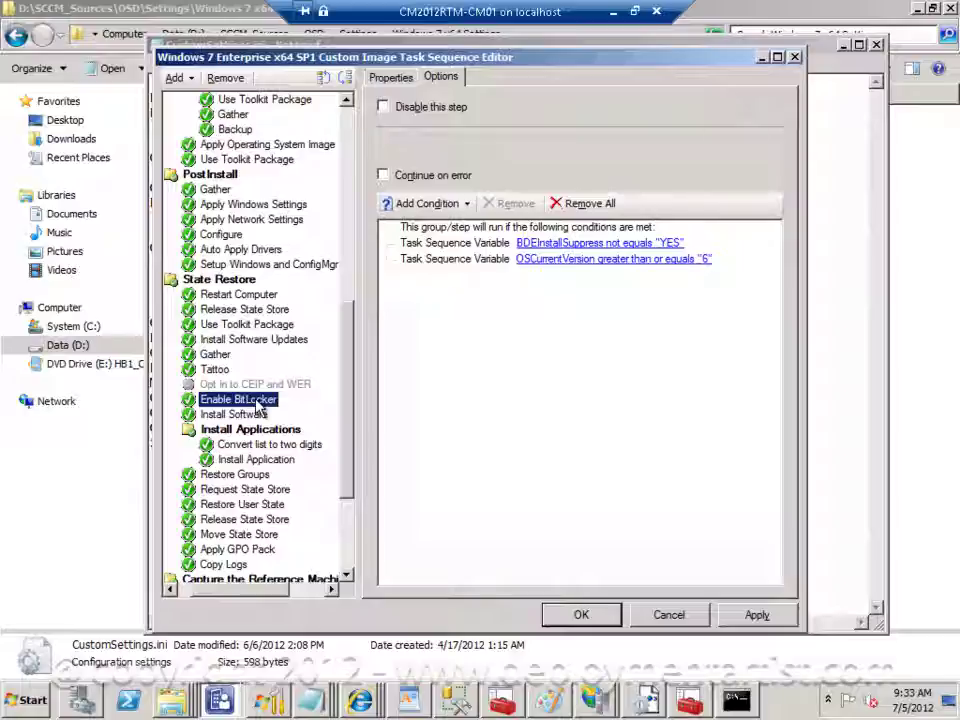
pyautogui.click(669, 615)
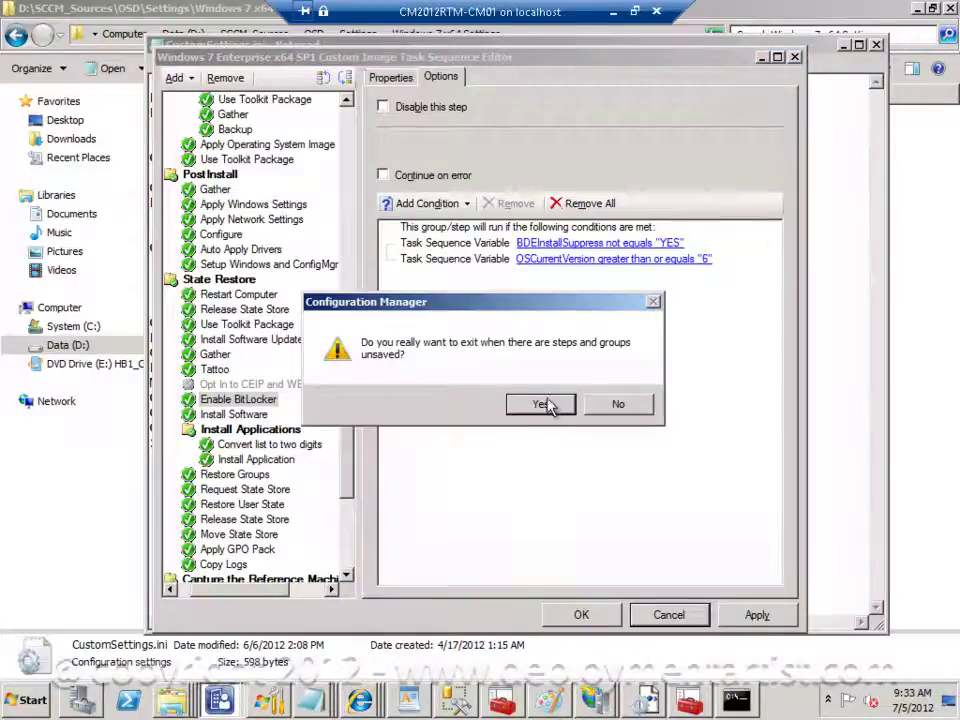
pyautogui.click(549, 404)
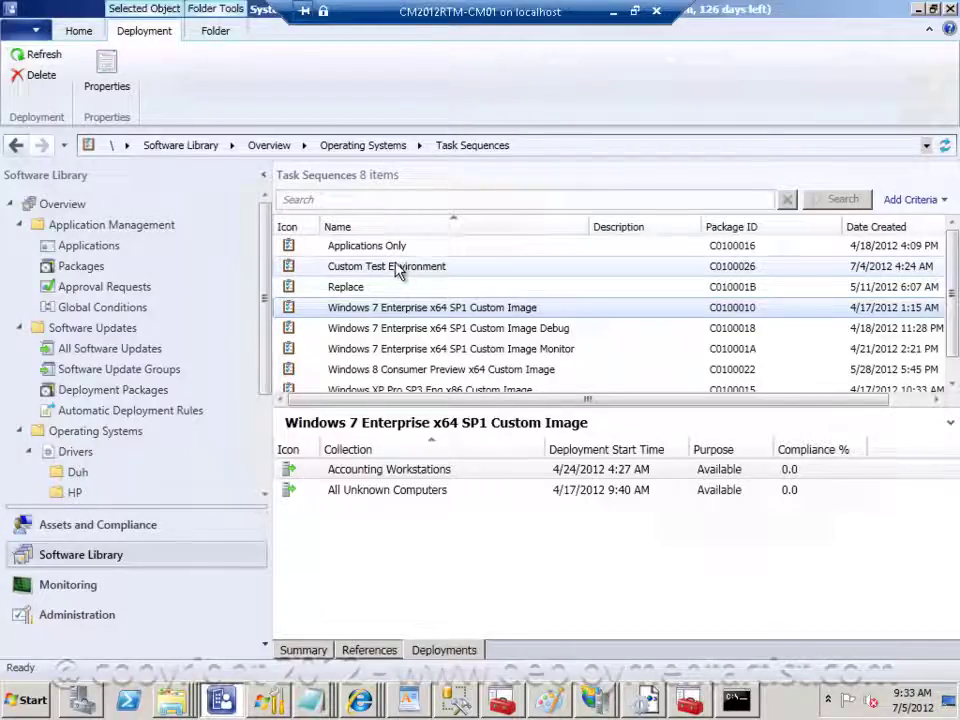
pyautogui.rightClick(395, 270)
# Edit Custom Test Environment and view its Use Toolkit Package and Gather steps
pyautogui.click(443, 277)
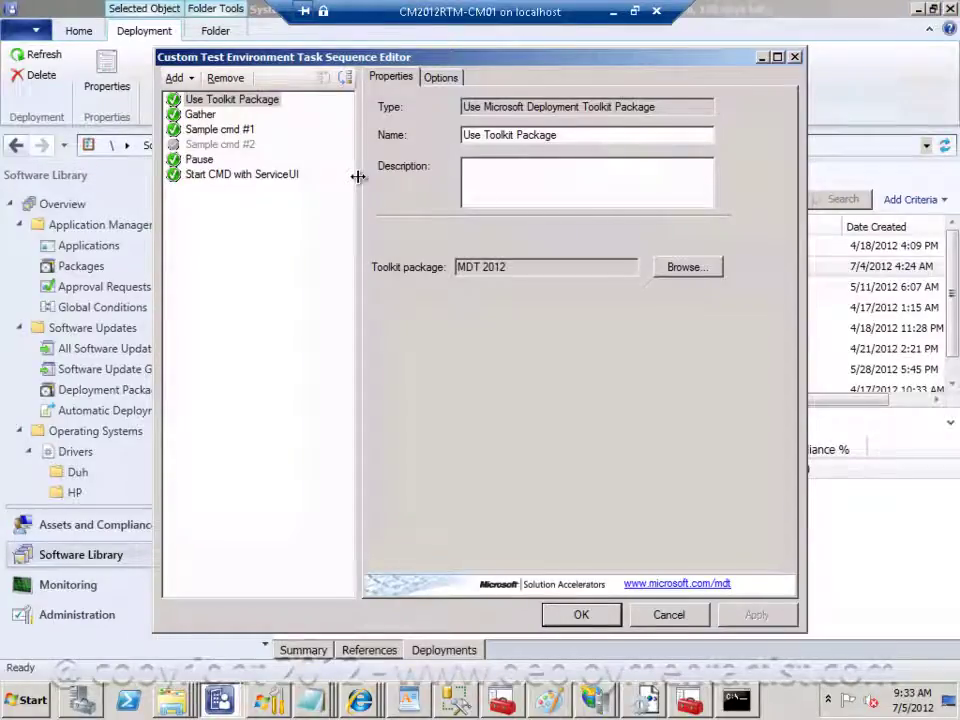
pyautogui.click(222, 100)
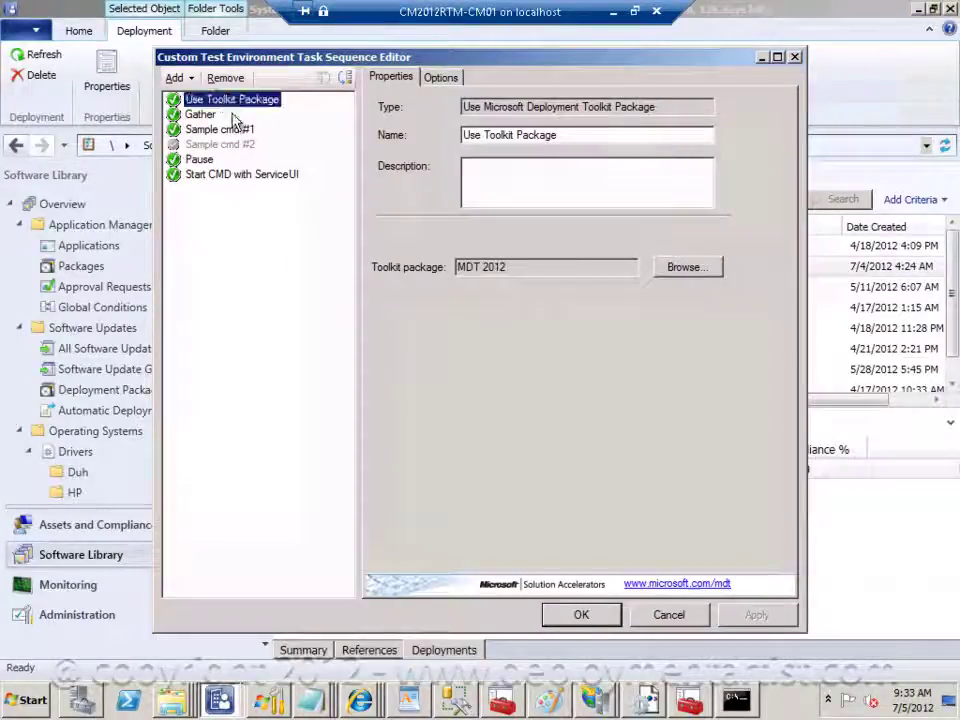
pyautogui.click(205, 115)
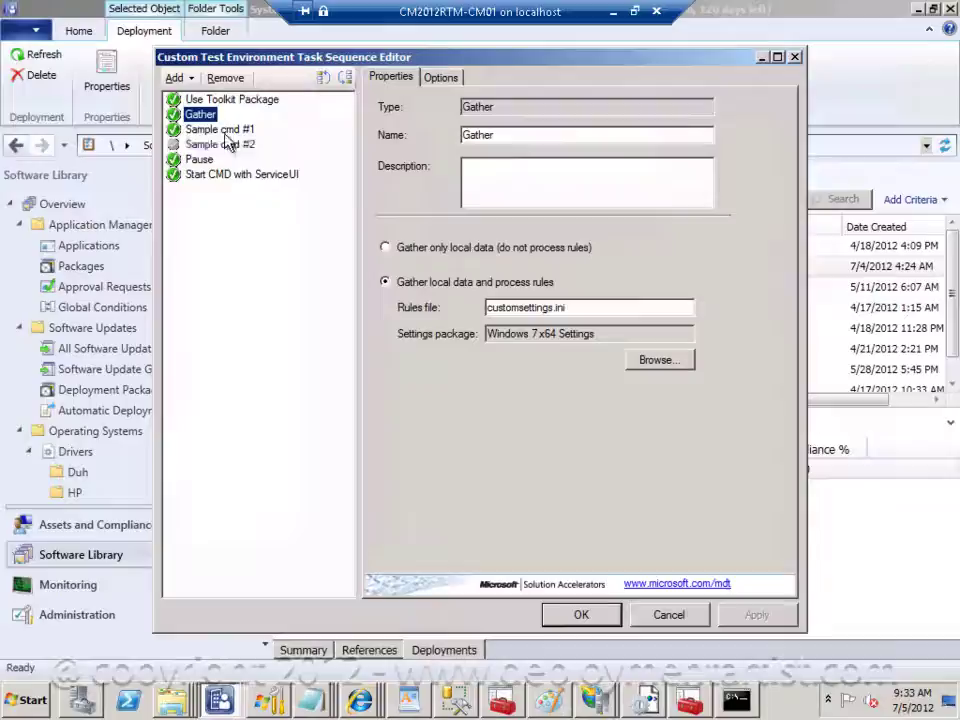
# Annotate Sample cmd #1's command line, then show Sample cmd #2's cmd.exe /k echo . > C:\Sample2.txt
pyautogui.click(216, 130)
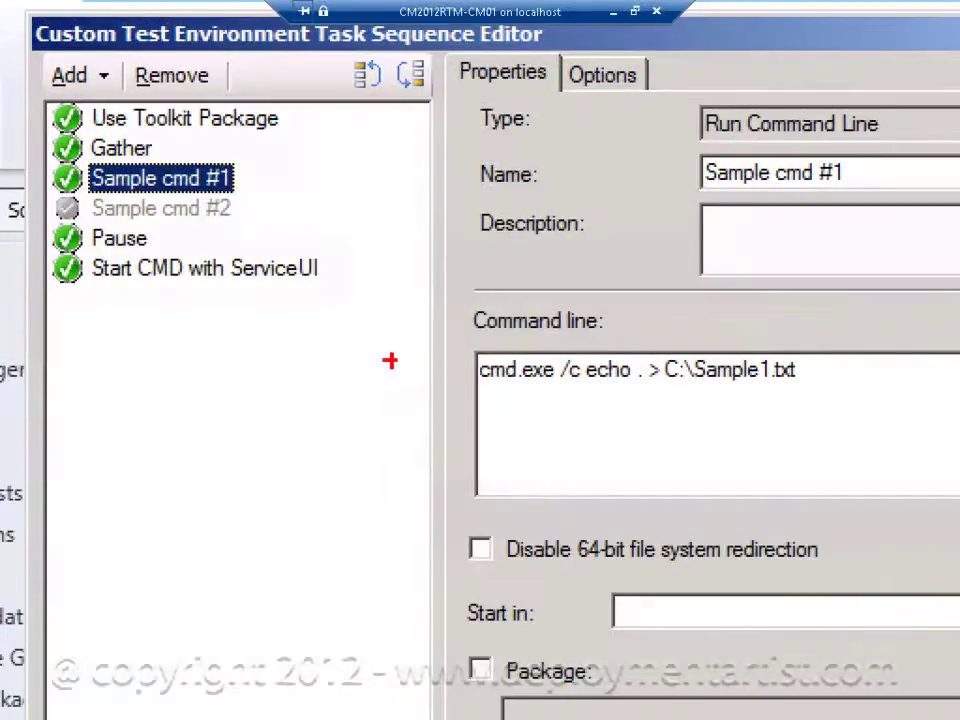
pyautogui.moveTo(407, 306)
pyautogui.mouseDown()
pyautogui.moveTo(797, 407)
pyautogui.moveTo(853, 450)
pyautogui.moveTo(913, 447)
pyautogui.mouseUp()
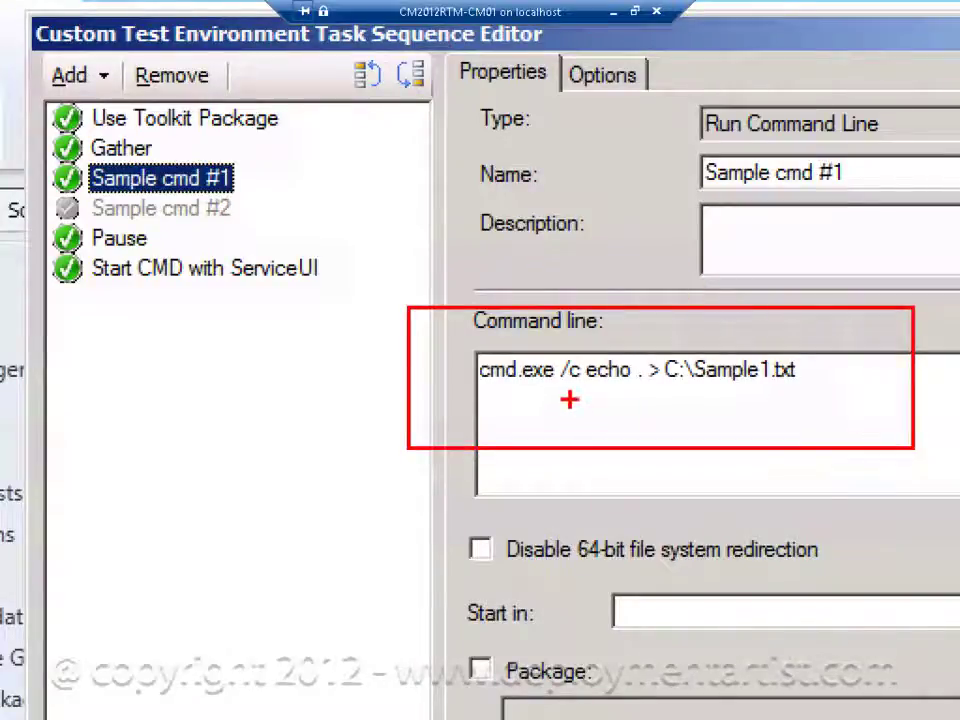
pyautogui.moveTo(572, 399); pyautogui.dragTo(574, 548)
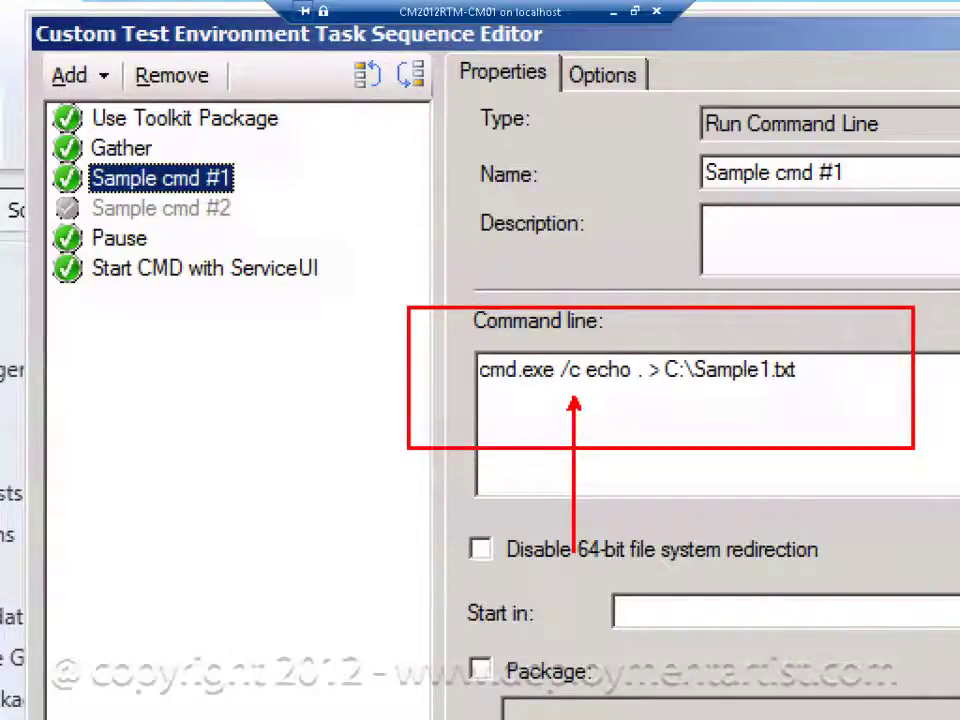
pyautogui.moveTo(570, 548); pyautogui.dragTo(573, 402)
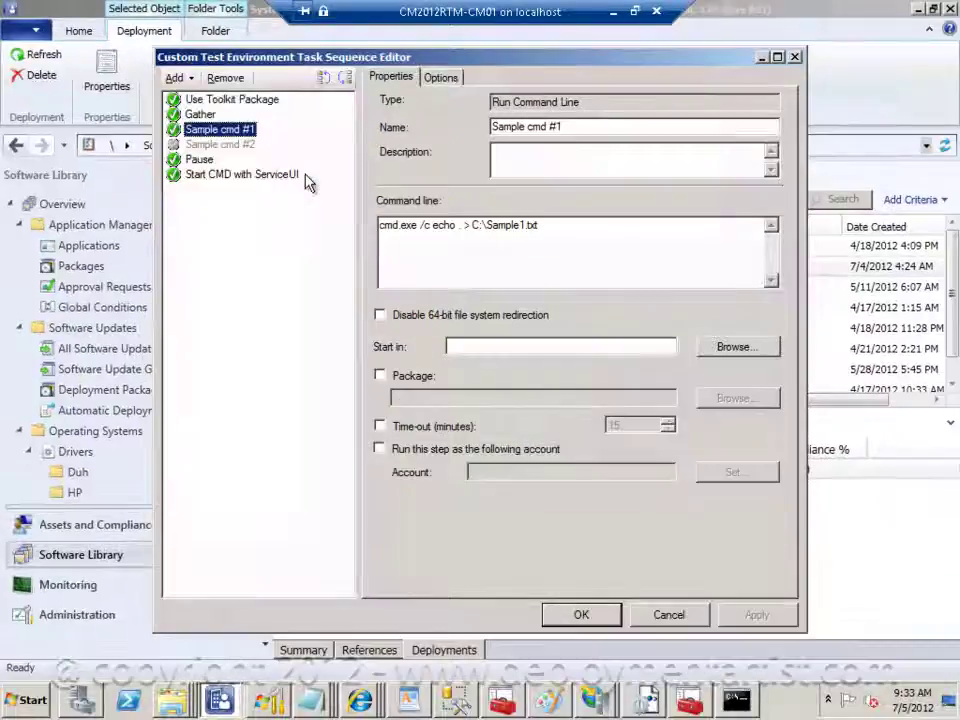
pyautogui.click(246, 148)
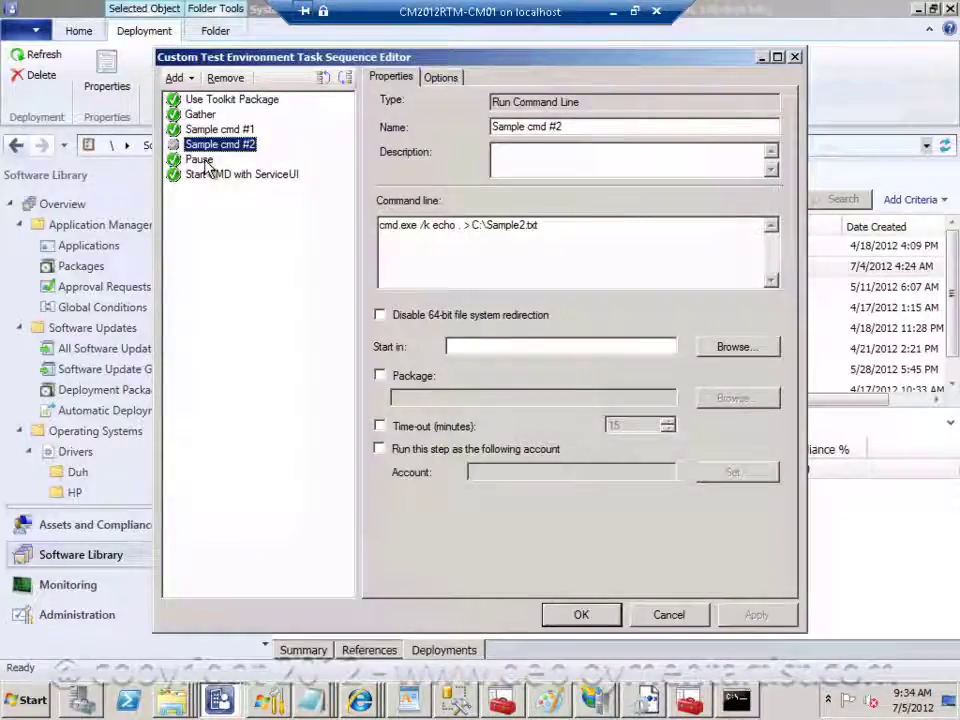
# Review the Pause and Start CMD with ServiceUI steps, highlighting ServiceUI.exe and cmd.exe in the command line
pyautogui.click(38, 200)
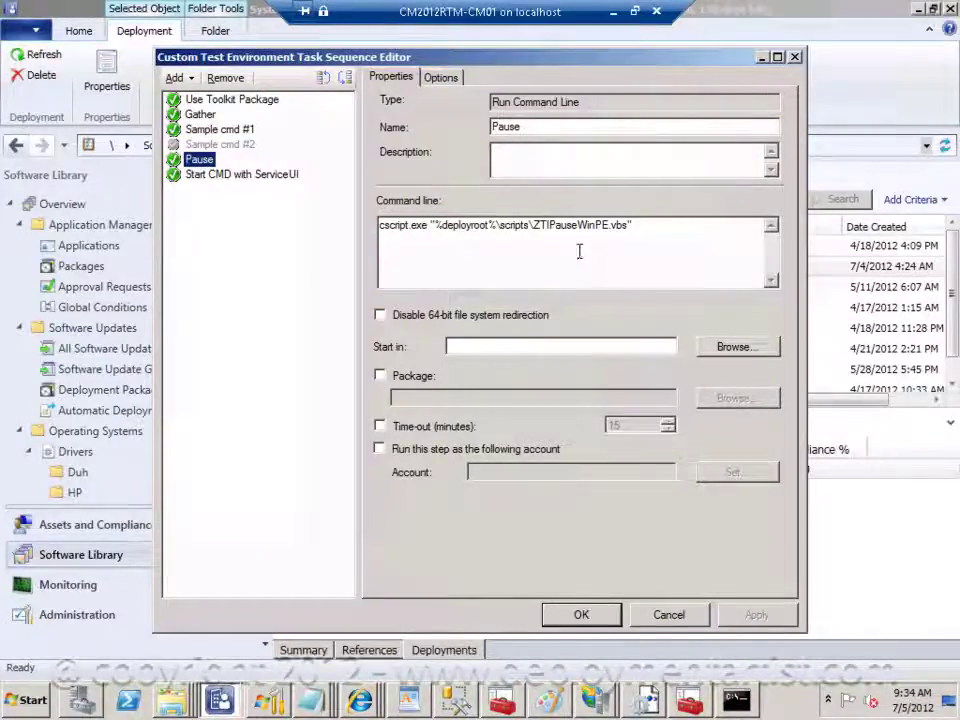
pyautogui.click(243, 175)
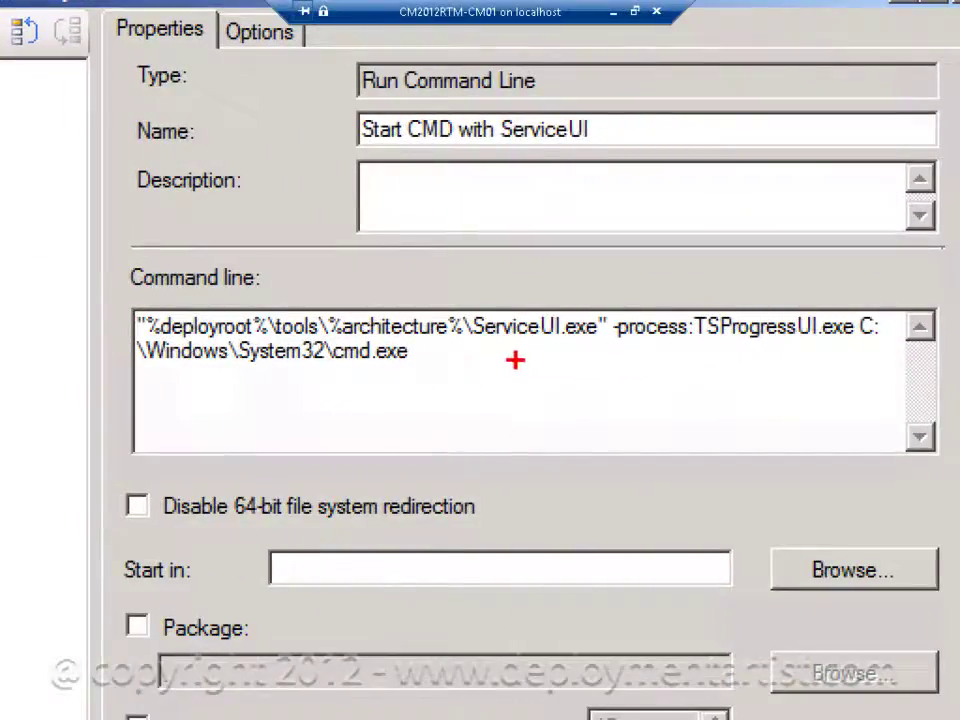
pyautogui.moveTo(538, 350); pyautogui.dragTo(547, 404)
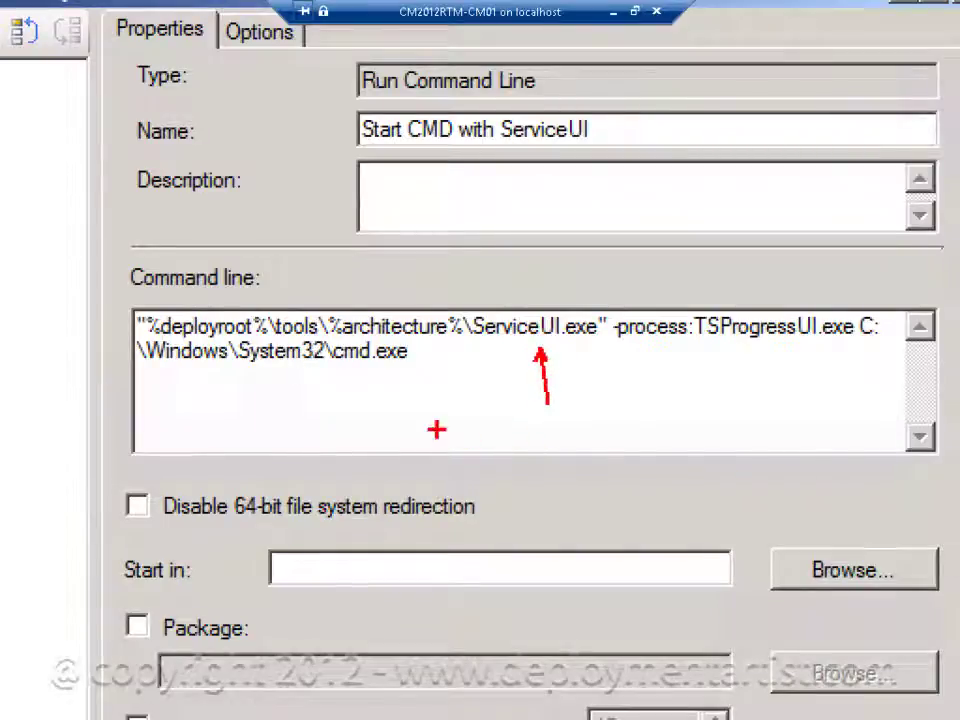
pyautogui.moveTo(359, 383); pyautogui.dragTo(375, 468)
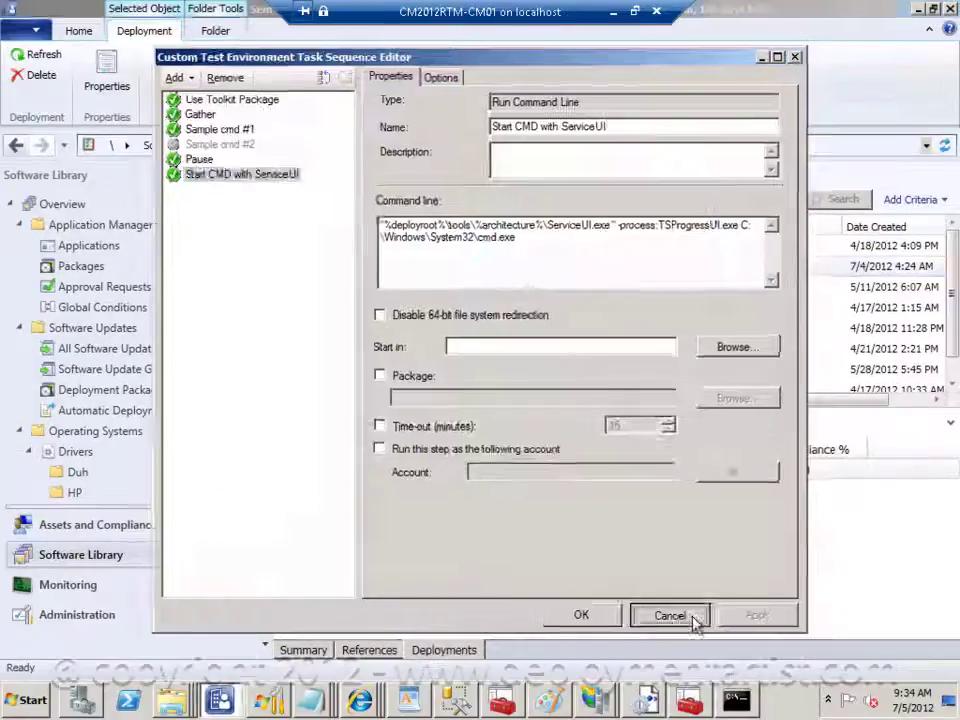
# Close the task sequence editor, minimize the server VM and switch to the Windows 7 client
pyautogui.click(694, 616)
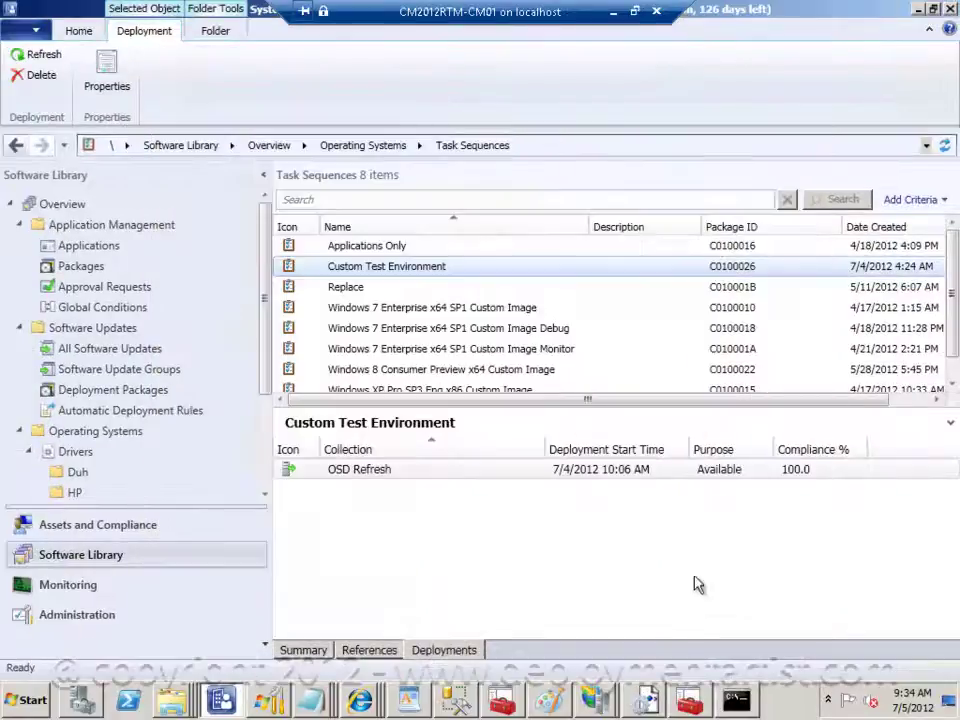
pyautogui.click(612, 12)
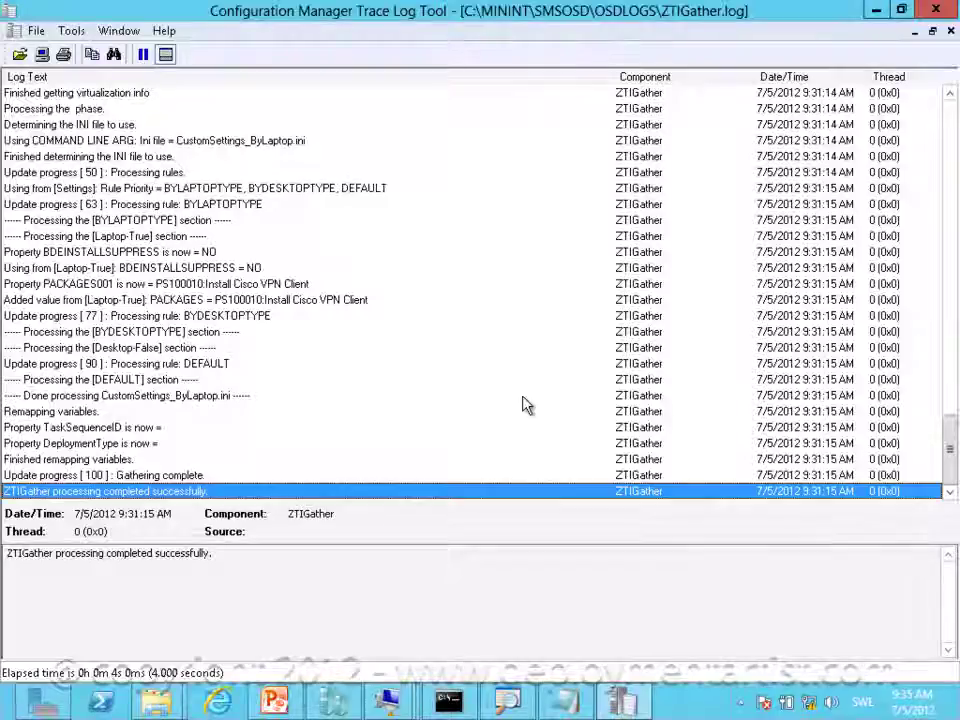
pyautogui.moveTo(394, 700)
pyautogui.click(405, 633)
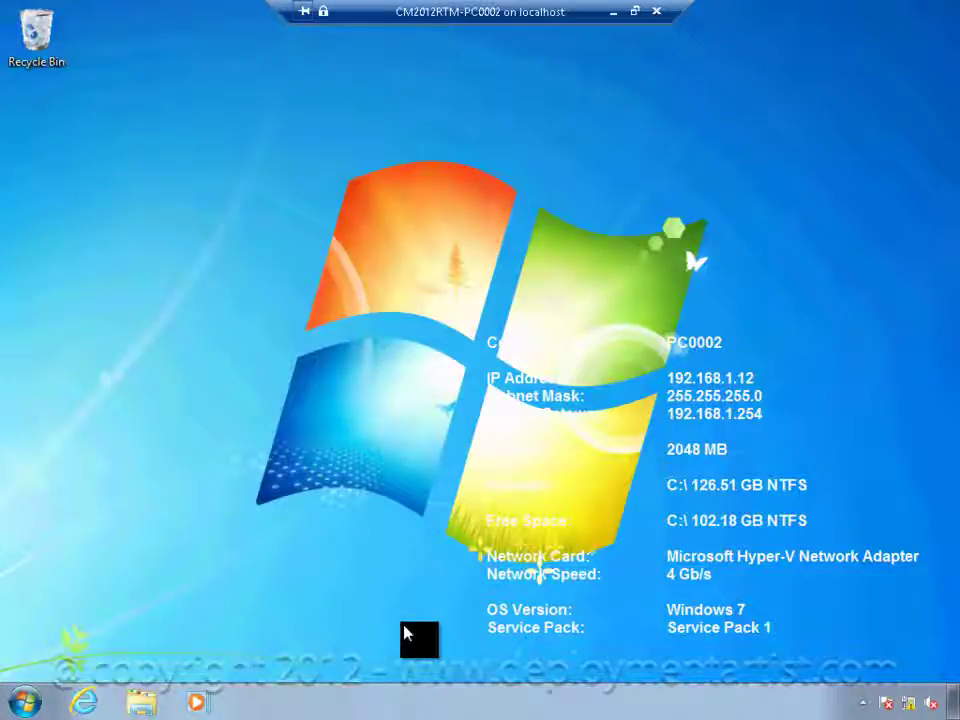
# Launch Software Center from the Start menu and install Custom Test Environment
pyautogui.click(25, 703)
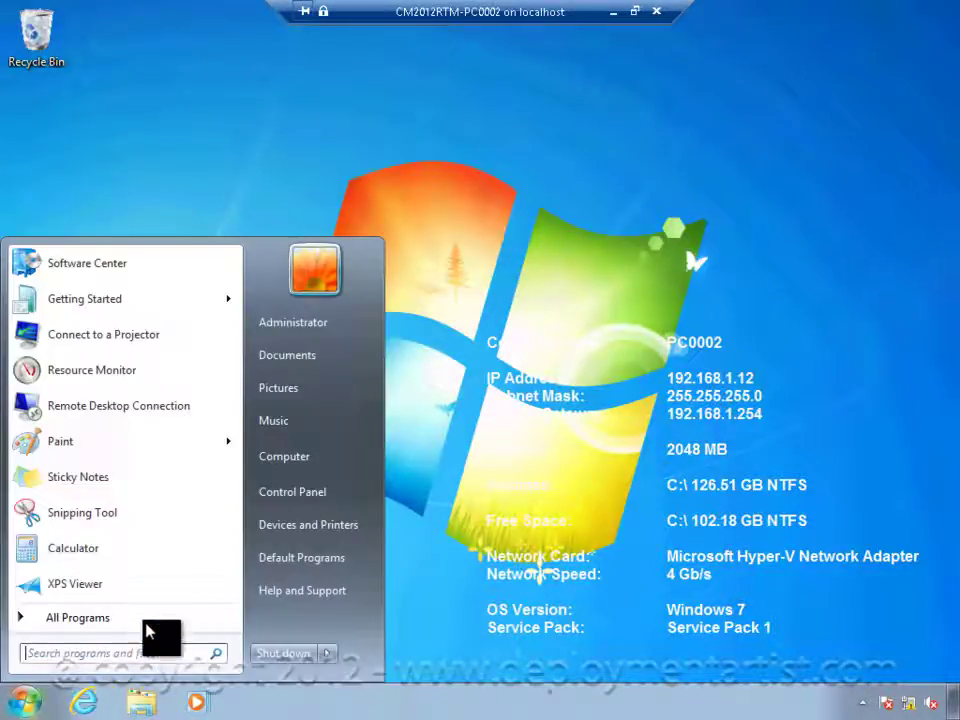
pyautogui.click(146, 266)
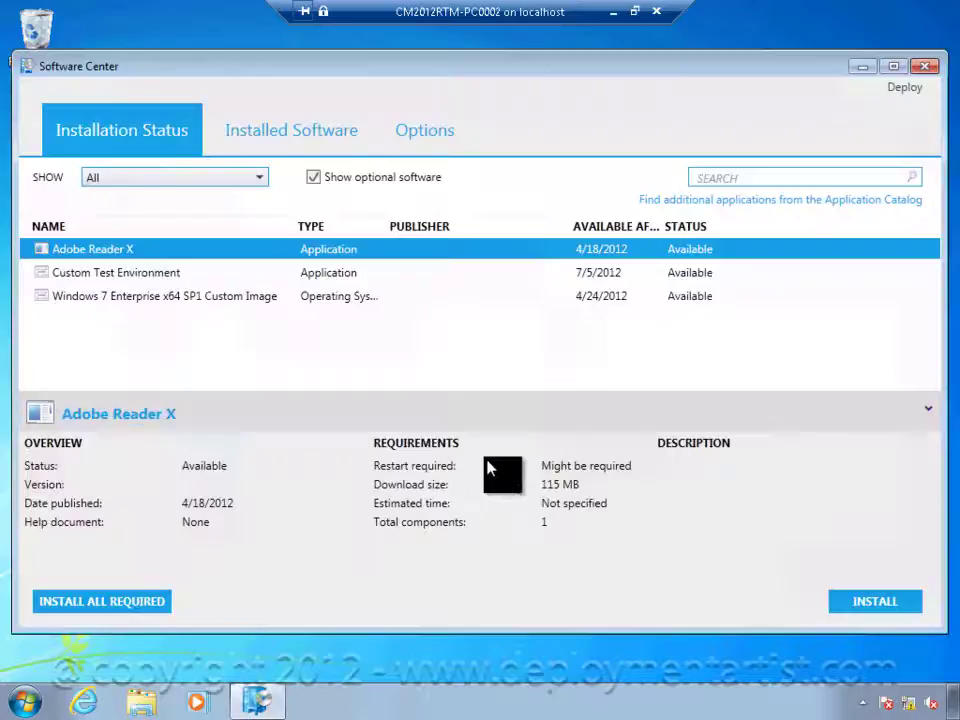
pyautogui.click(135, 278)
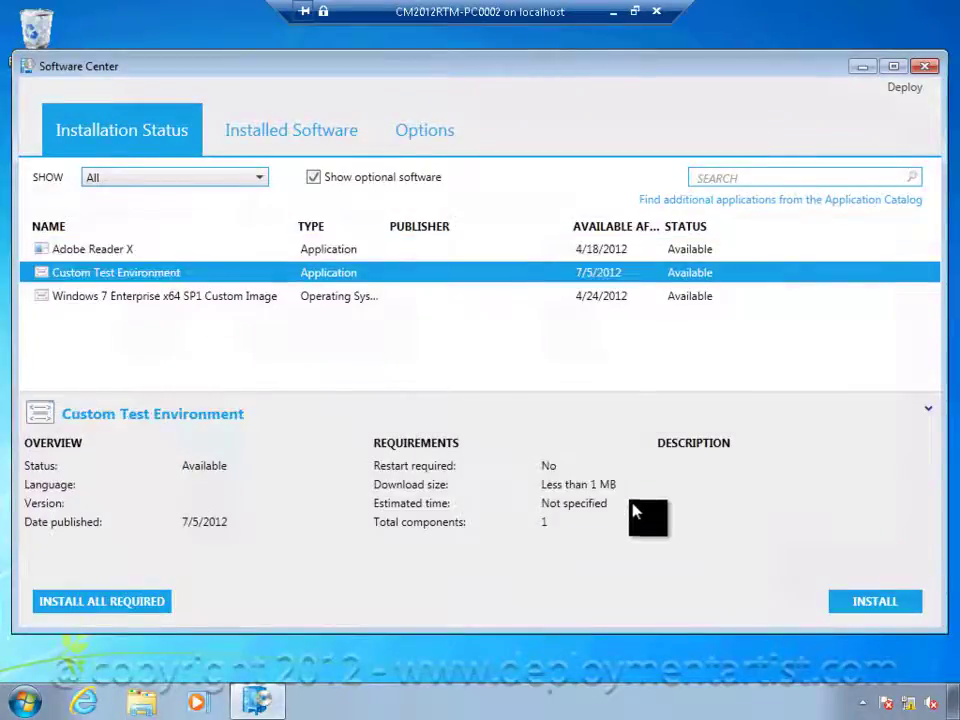
pyautogui.click(855, 603)
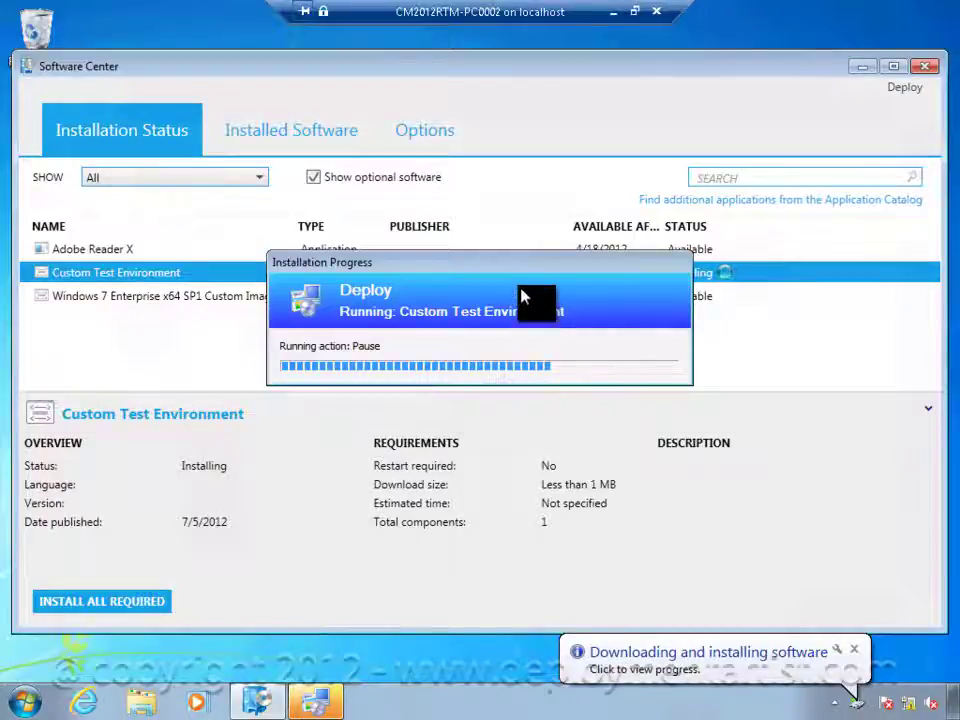
# Open an administrator Command Prompt via Win+R cmd and change to C:\Demo\TestEnv
pyautogui.press('super+r')
pyautogui.write('cmd')
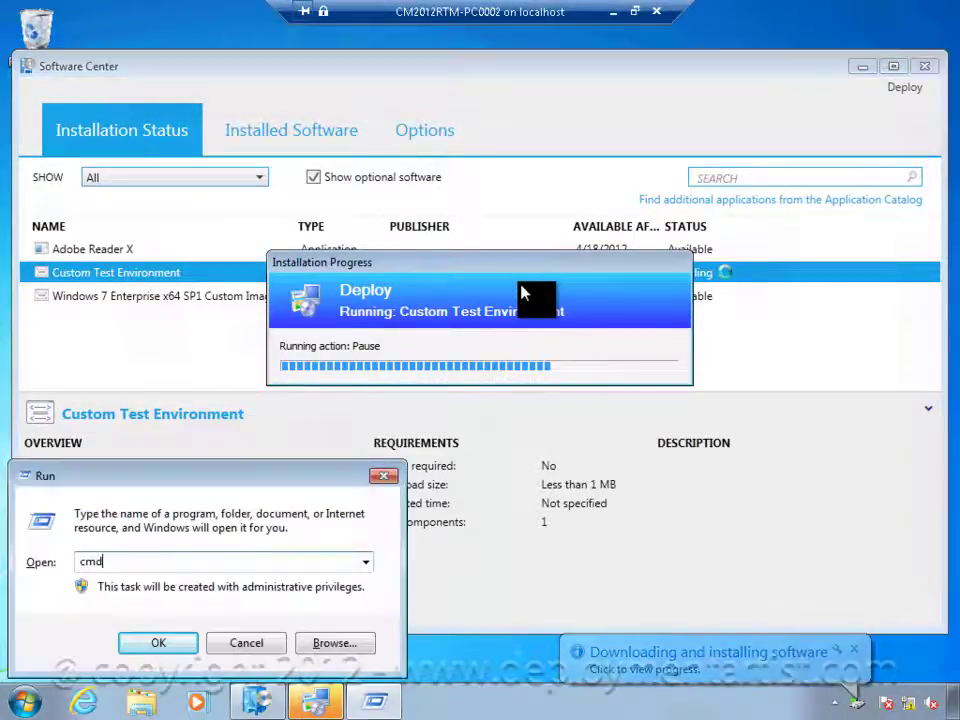
pyautogui.press('Return')
pyautogui.moveTo(514, 270); pyautogui.dragTo(771, 559)
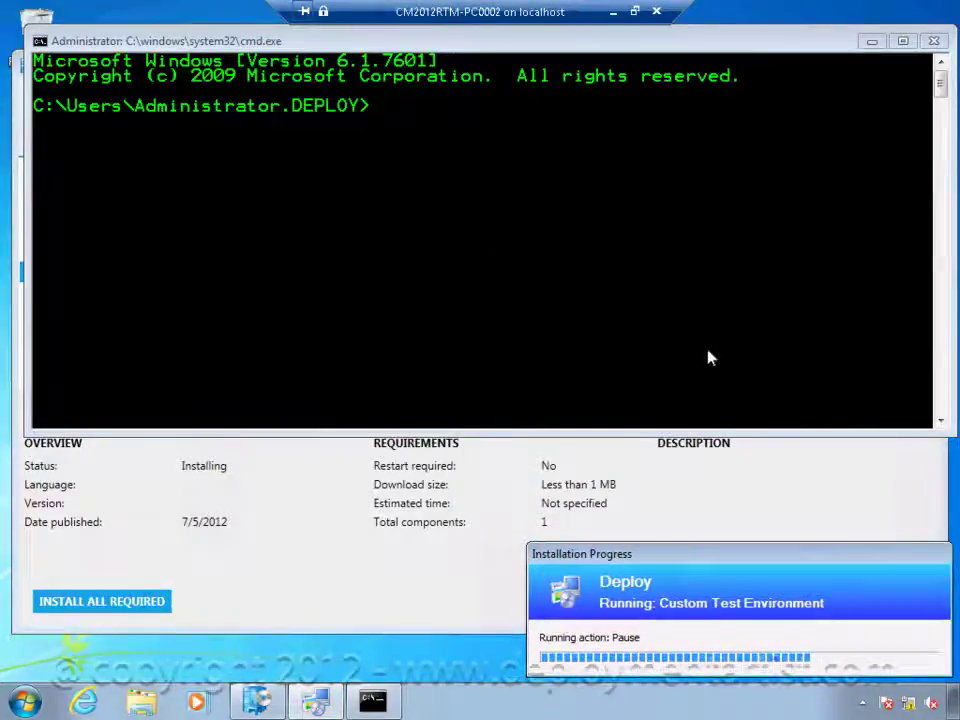
pyautogui.click(672, 344)
pyautogui.write('cd\\')
pyautogui.press('Return')
pyautogui.write('cd Demo')
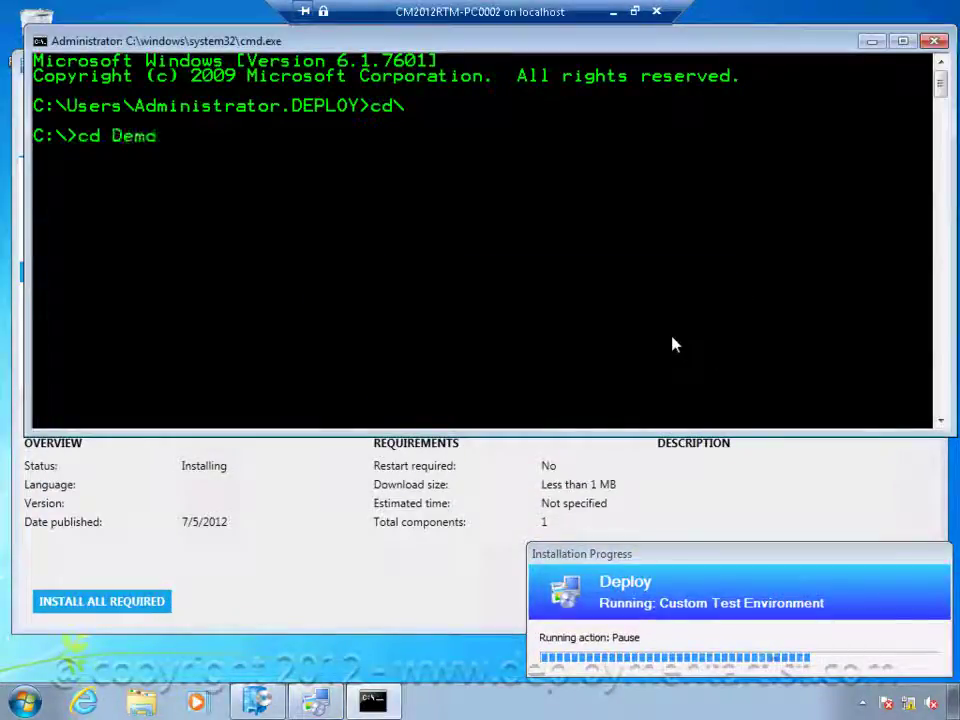
pyautogui.press('Return')
pyautogui.write('cd test')
pyautogui.press('Tab')
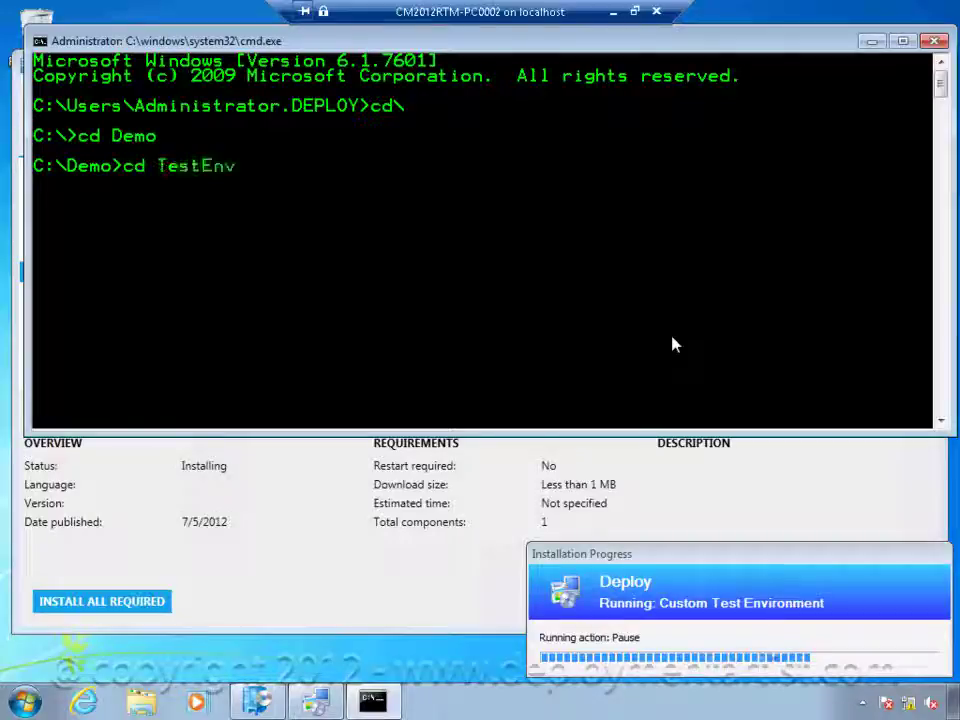
pyautogui.press('Return')
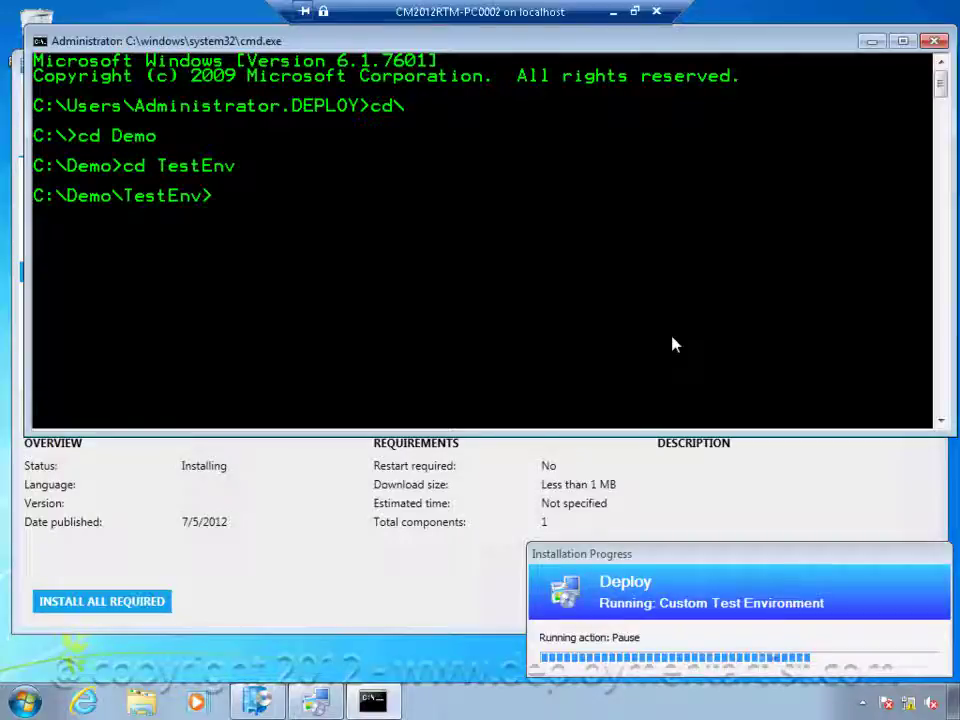
# Open ZTIDemo.vbs and EnumTSVariables.vbs in Notepad, closing each after viewing
pyautogui.write('notepad zt')
pyautogui.press('Tab')
pyautogui.press('Return')
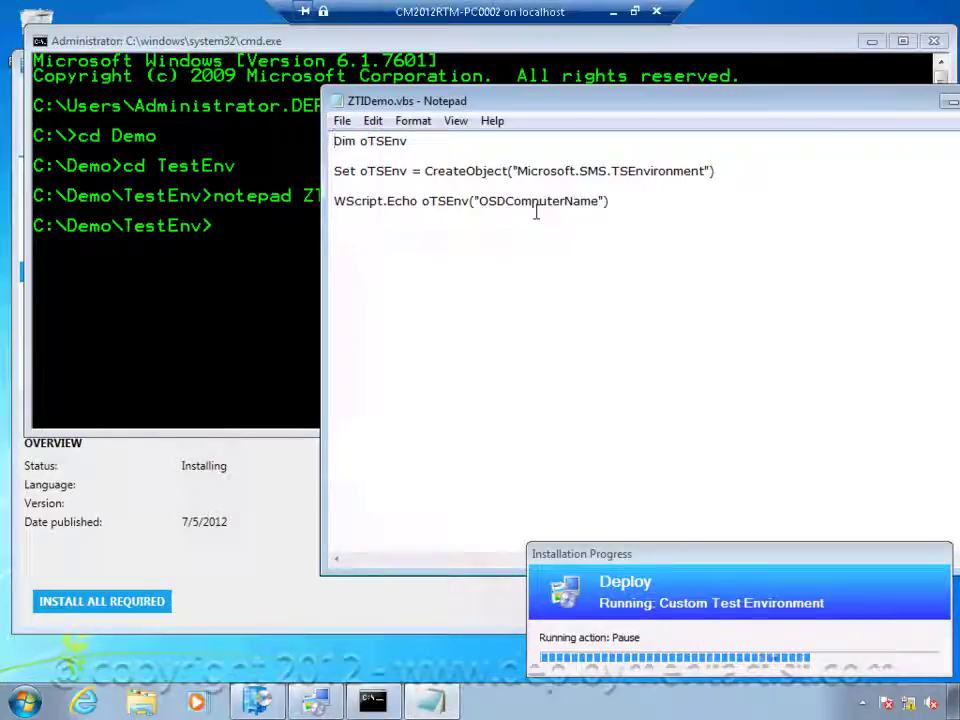
pyautogui.hotkey('alt', 'F4')
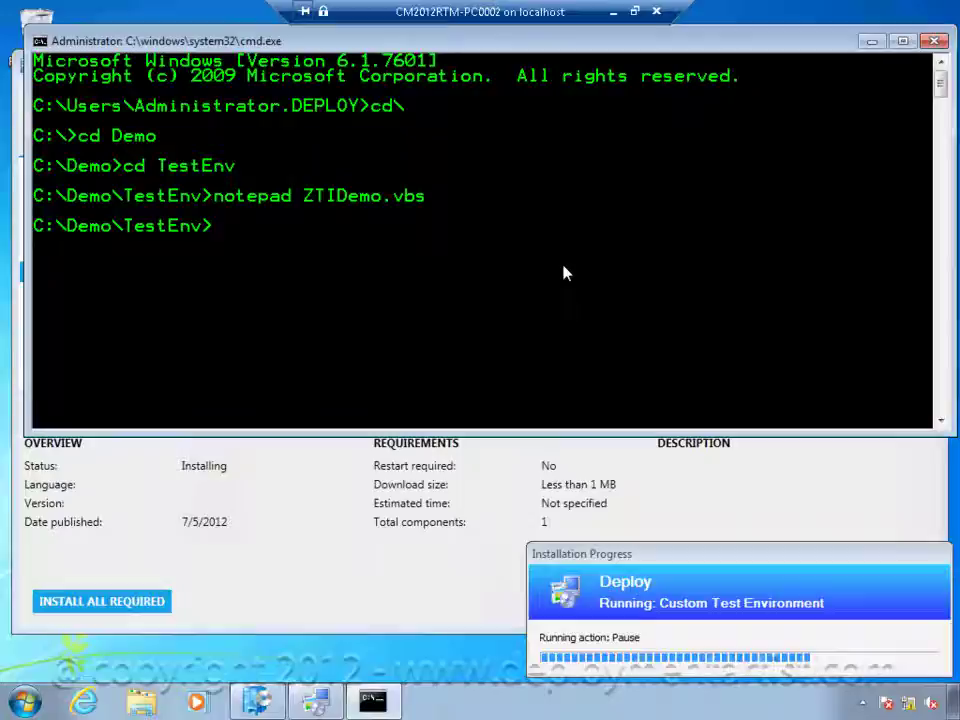
pyautogui.write('notepad en')
pyautogui.press('Tab')
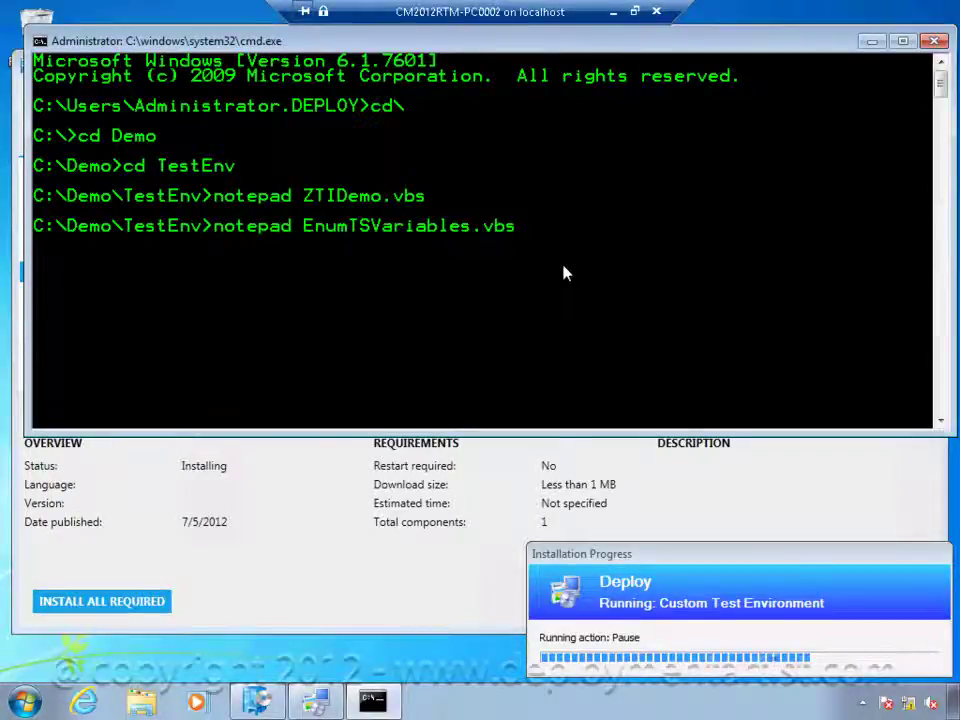
pyautogui.press('Return')
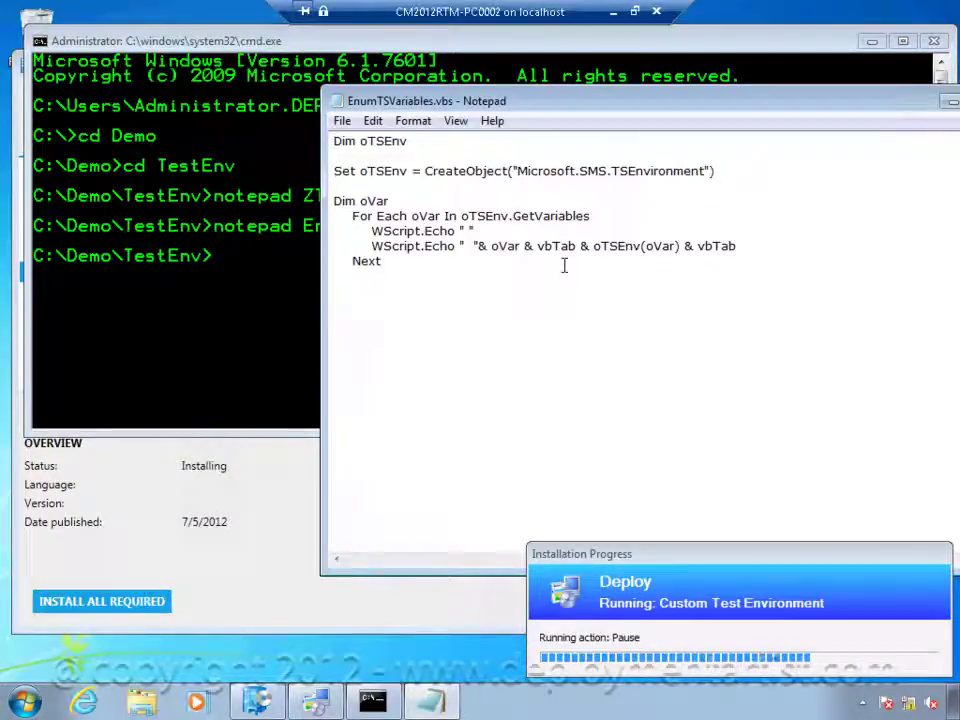
pyautogui.hotkey('alt', 'F4')
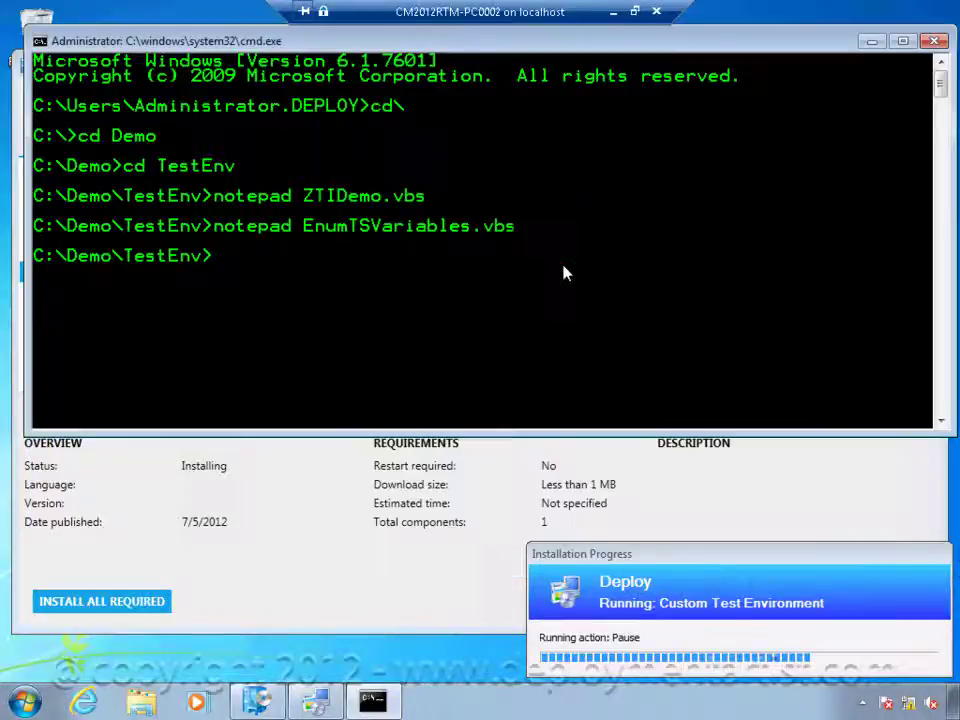
# Run cscript ZTIDemo.vbs in the ordinary console
pyautogui.write('csc')
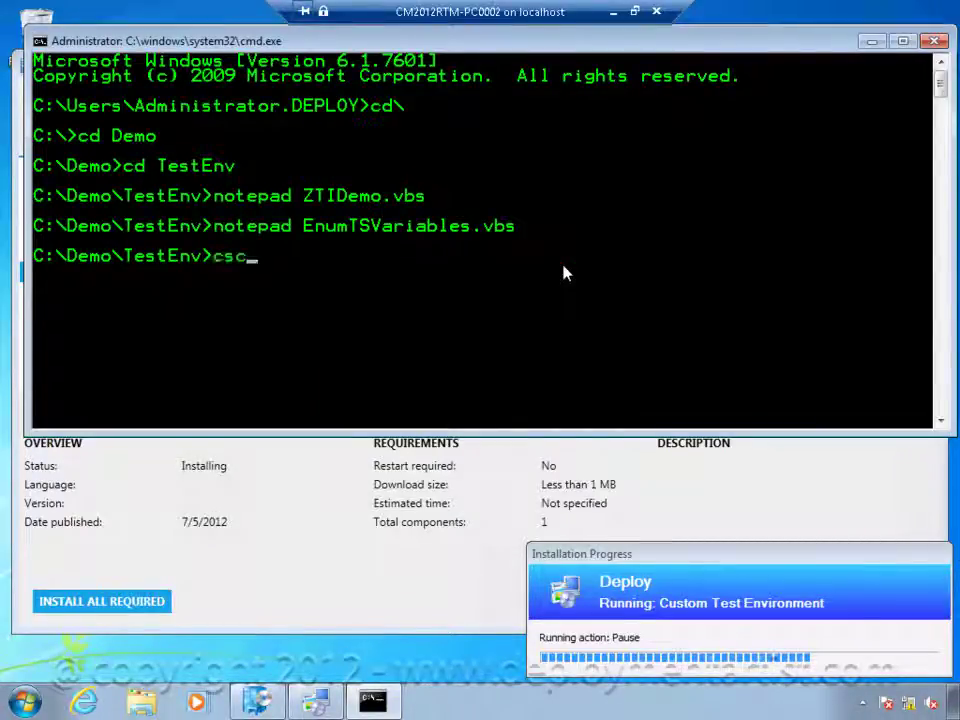
pyautogui.write('ript zti')
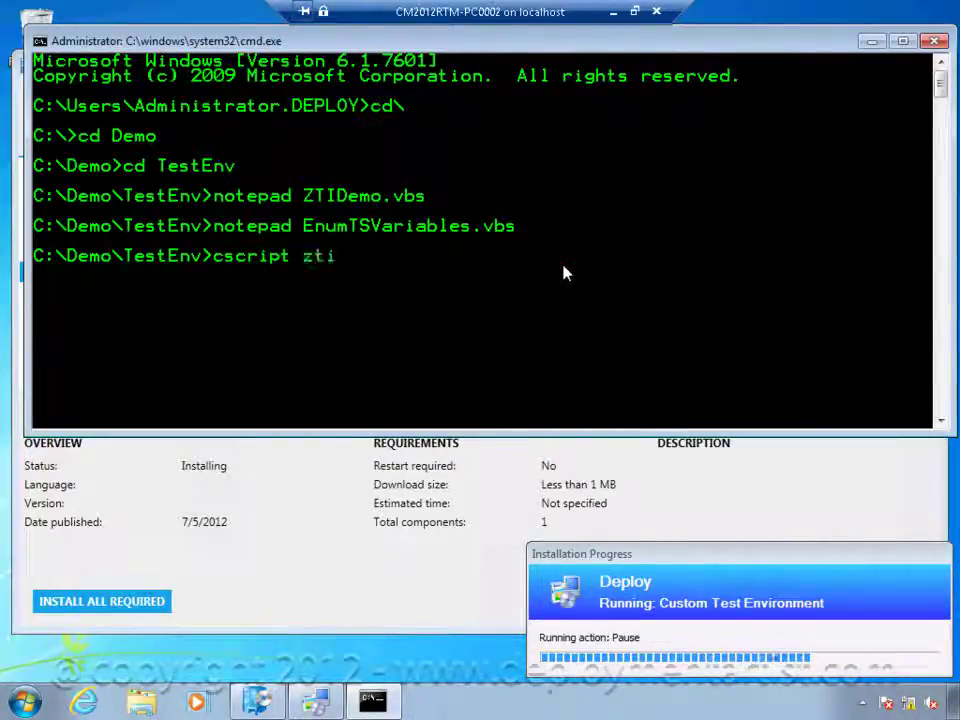
pyautogui.press('Tab')
pyautogui.press('Return')
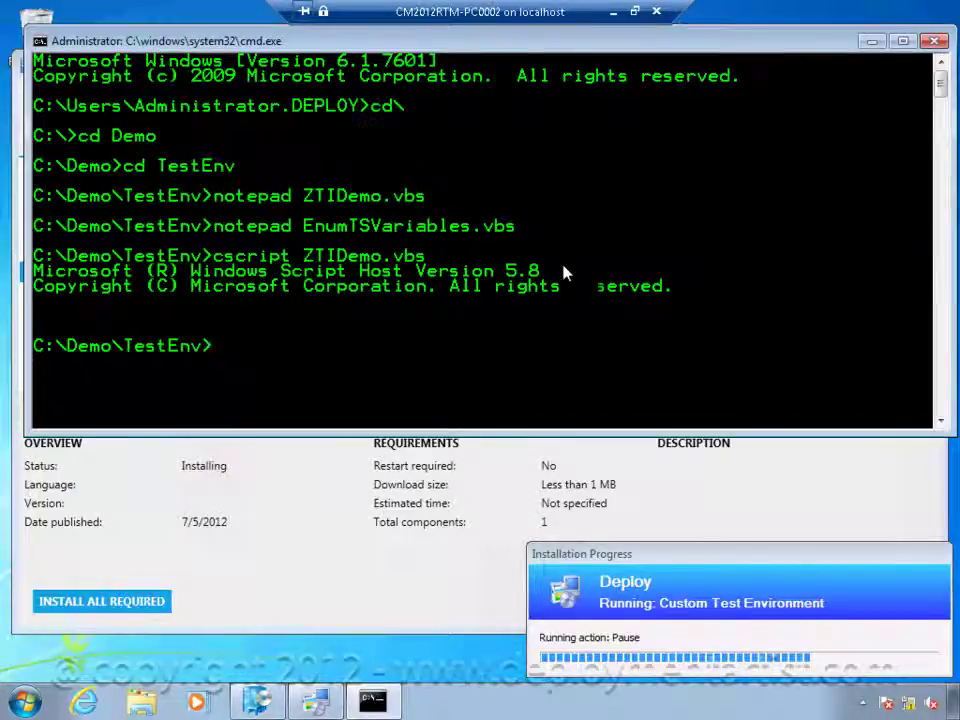
# Run cscript EnumTSVariables.vbs (Permission denied), then create c:\go.txt to end the Pause
pyautogui.write('cscript')
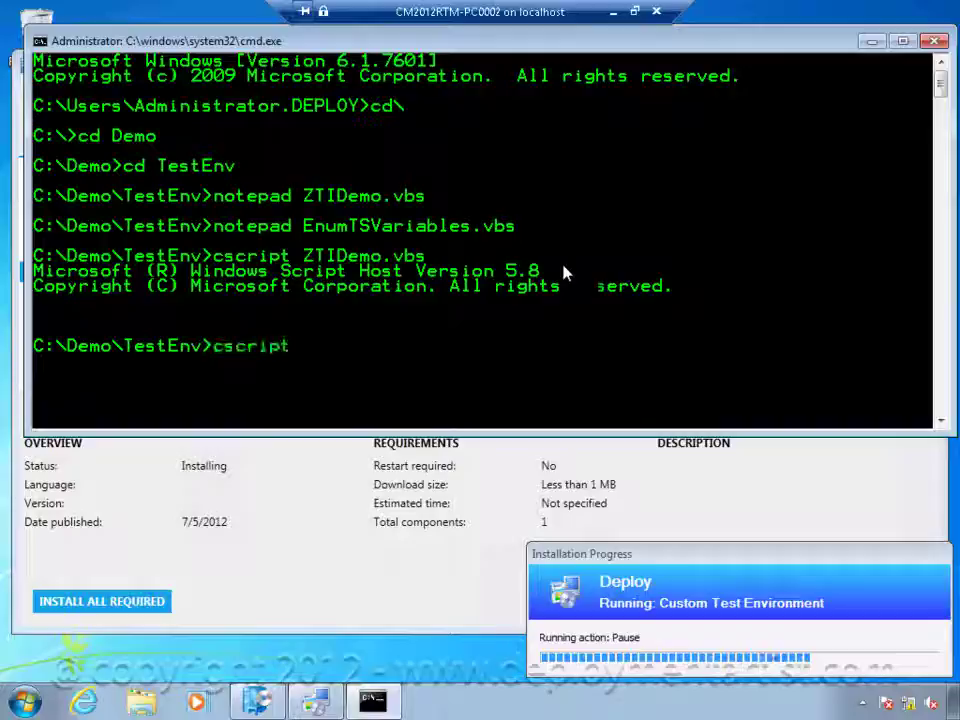
pyautogui.press('Tab')
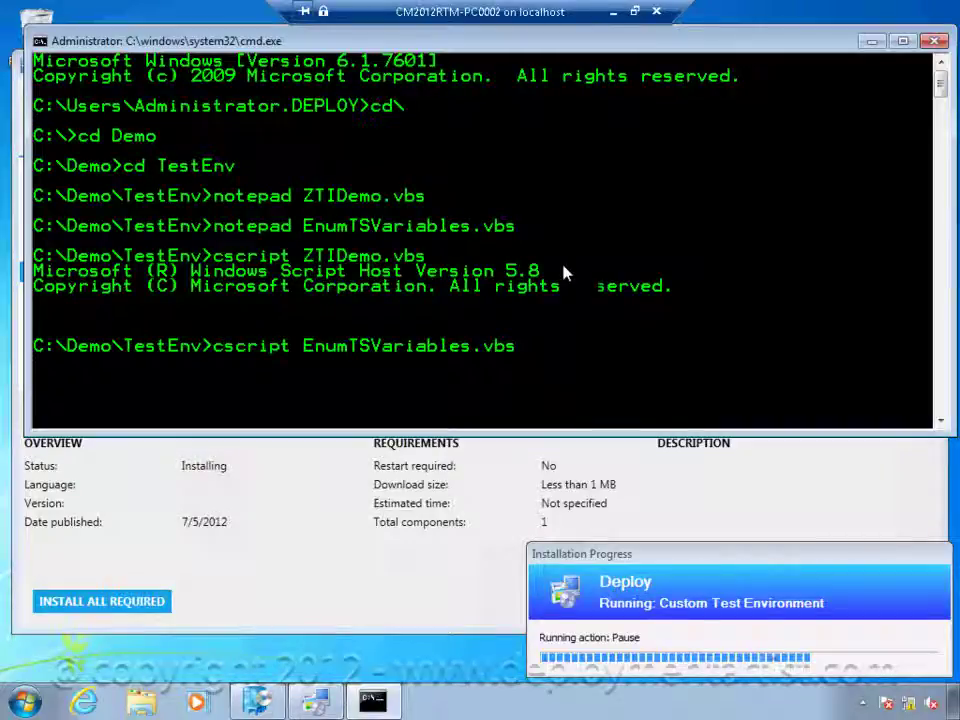
pyautogui.press('Return')
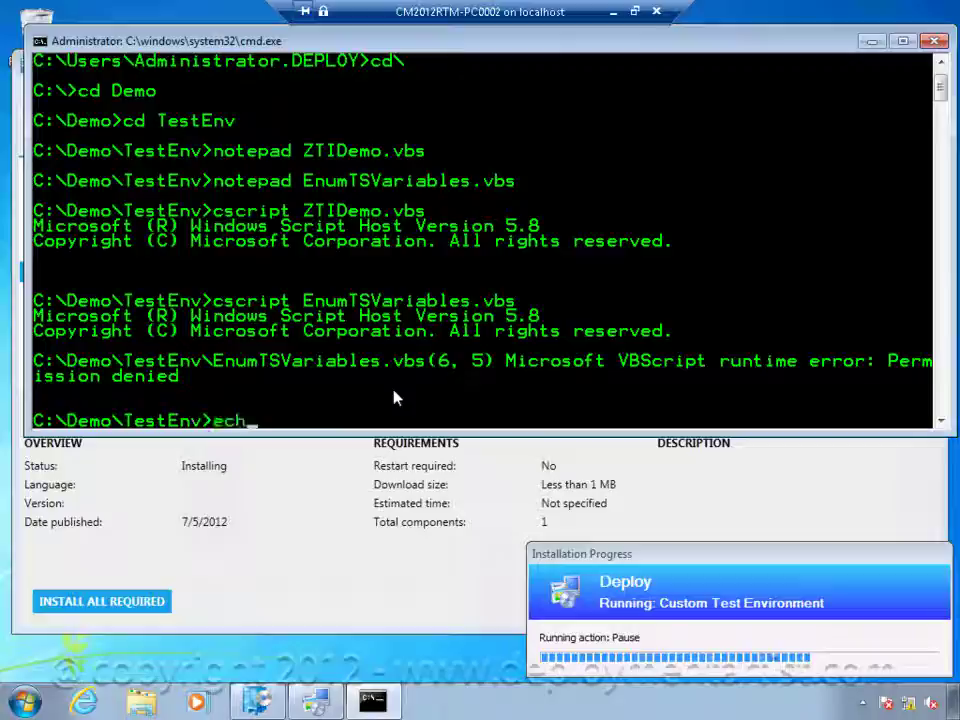
pyautogui.write('o . > ')
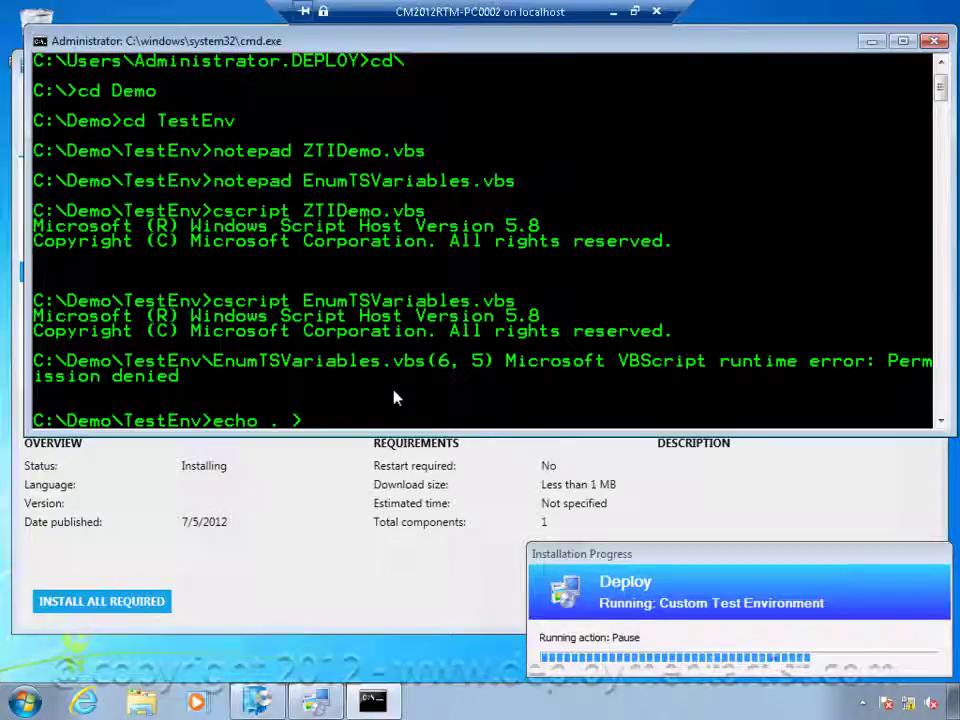
pyautogui.write('c:\\go.txt')
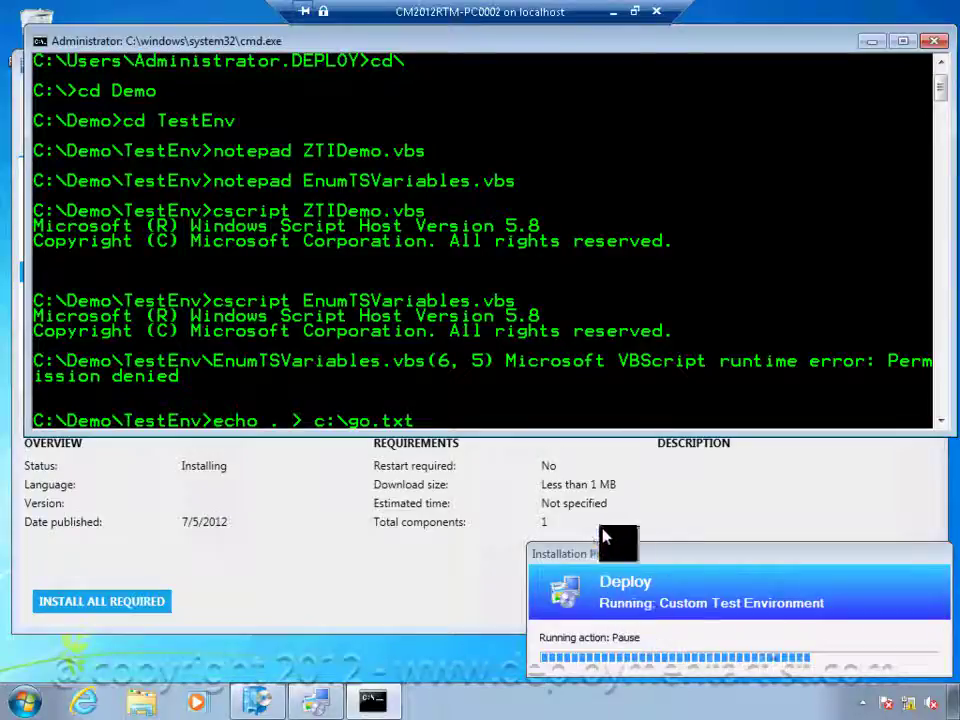
pyautogui.press('Return')
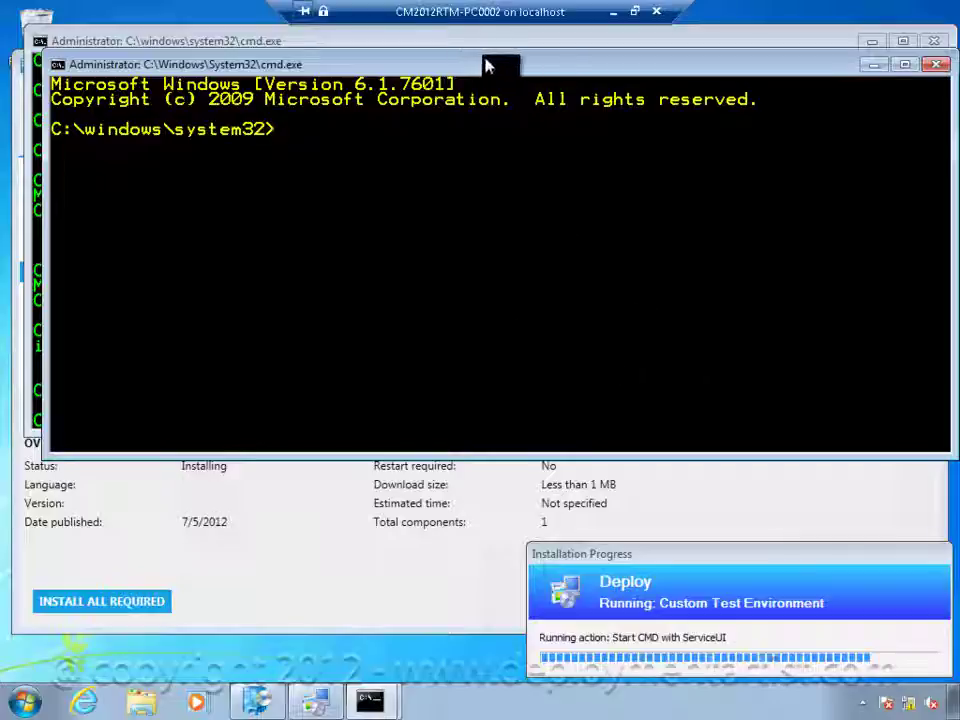
# Reposition the new ServiceUI console and change to C:\Demo\TestEnv
pyautogui.moveTo(489, 71); pyautogui.dragTo(474, 184)
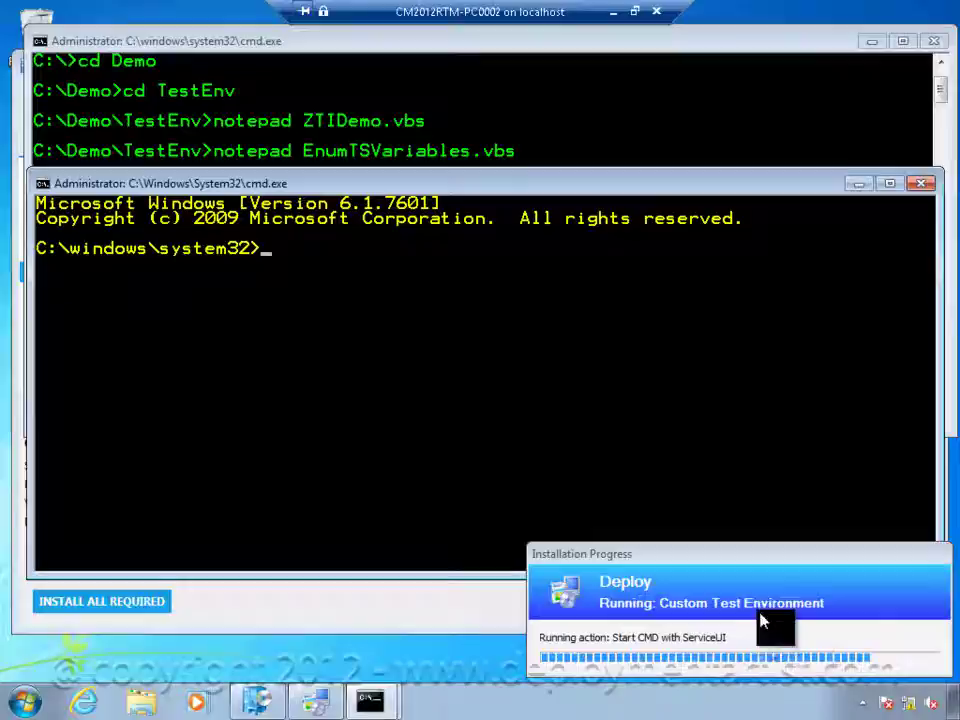
pyautogui.moveTo(621, 192); pyautogui.dragTo(615, 158)
pyautogui.write('cd\\')
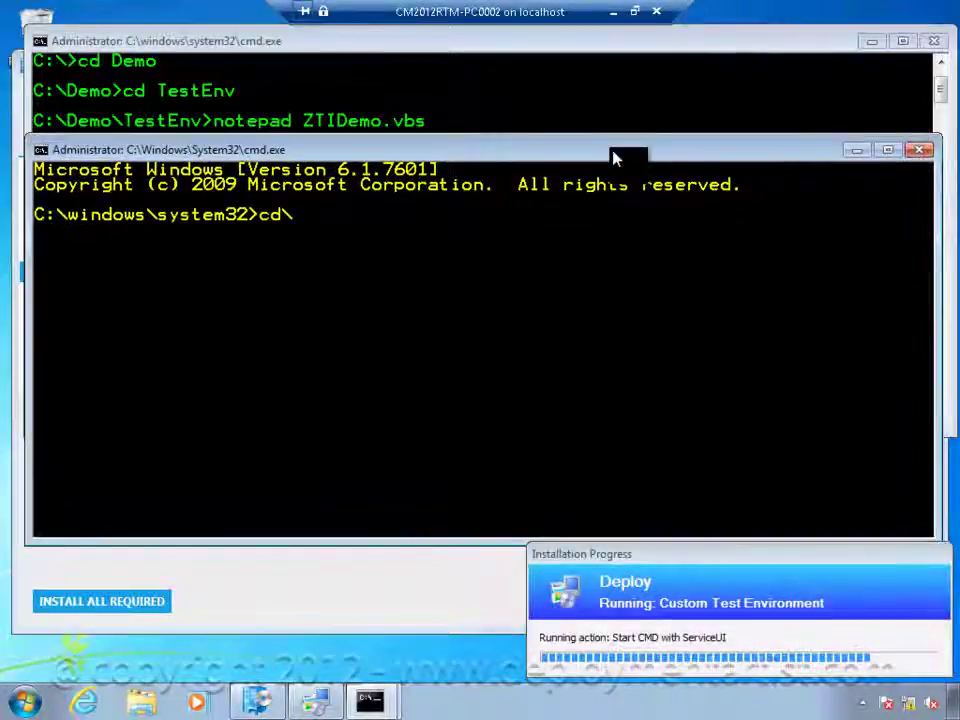
pyautogui.press('Return')
pyautogui.write('cd Demo')
pyautogui.press('Return')
pyautogui.write('cd TestEnv')
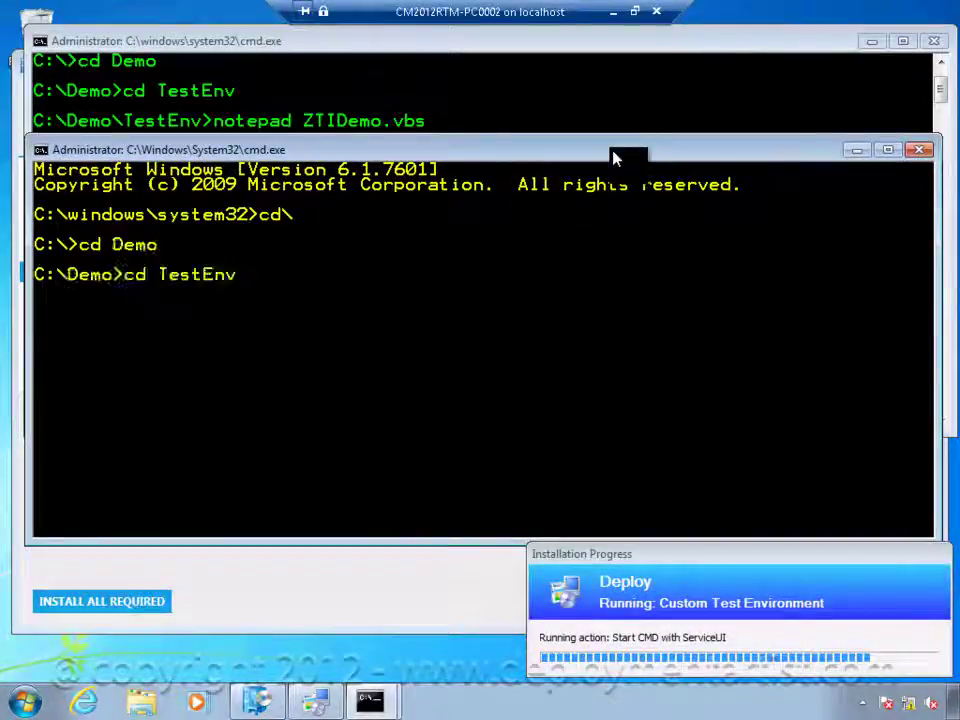
pyautogui.press('Return')
# Run ZTIDemo.vbs (returns PC0002) and EnumTSVariables.vbs to list variables like _SMSTSUserStatePath
pyautogui.write('cscr')
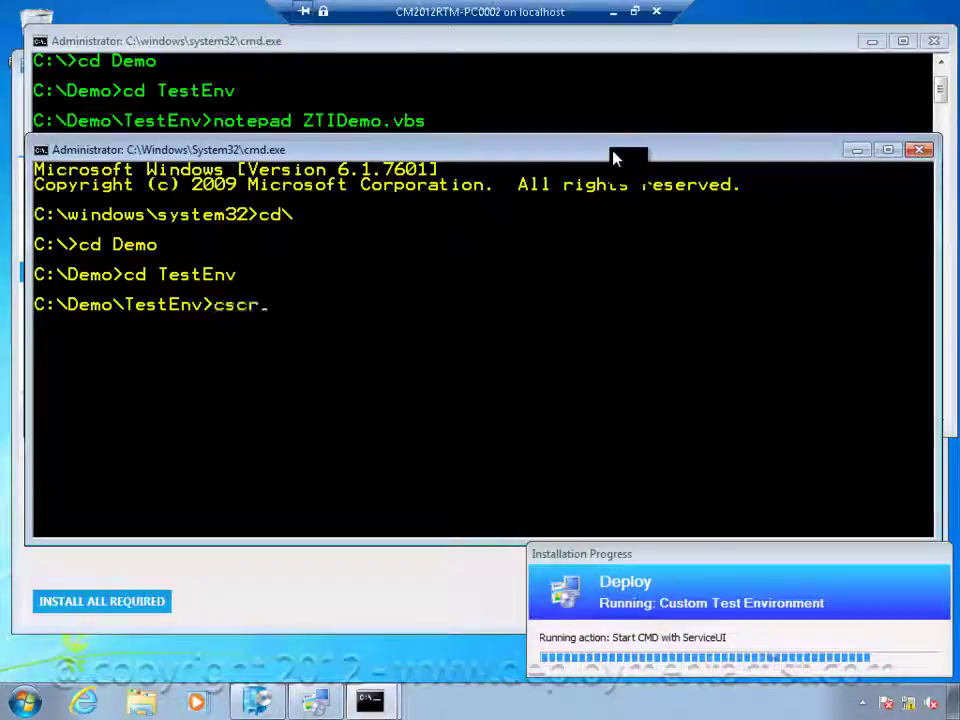
pyautogui.write('ipt ztide')
pyautogui.press('Tab')
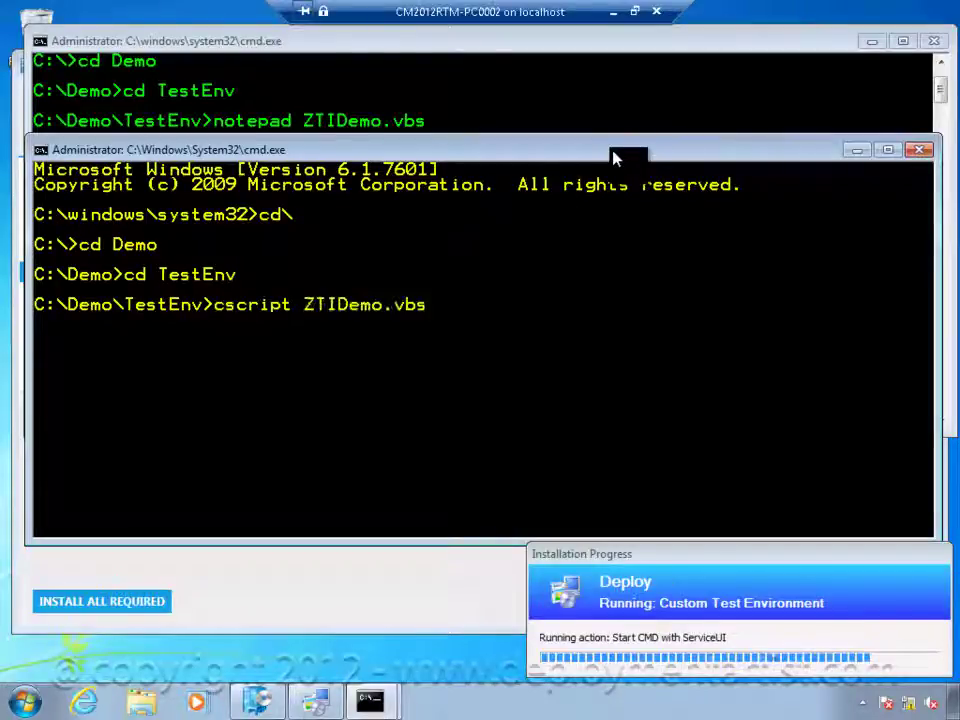
pyautogui.press('Return')
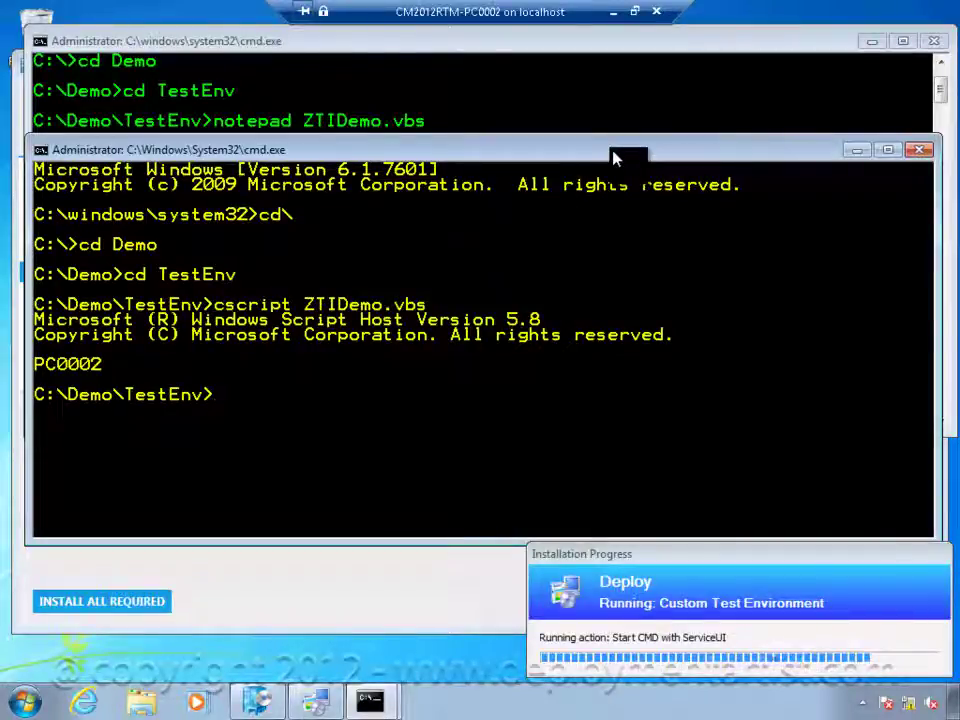
pyautogui.write('cscripot')
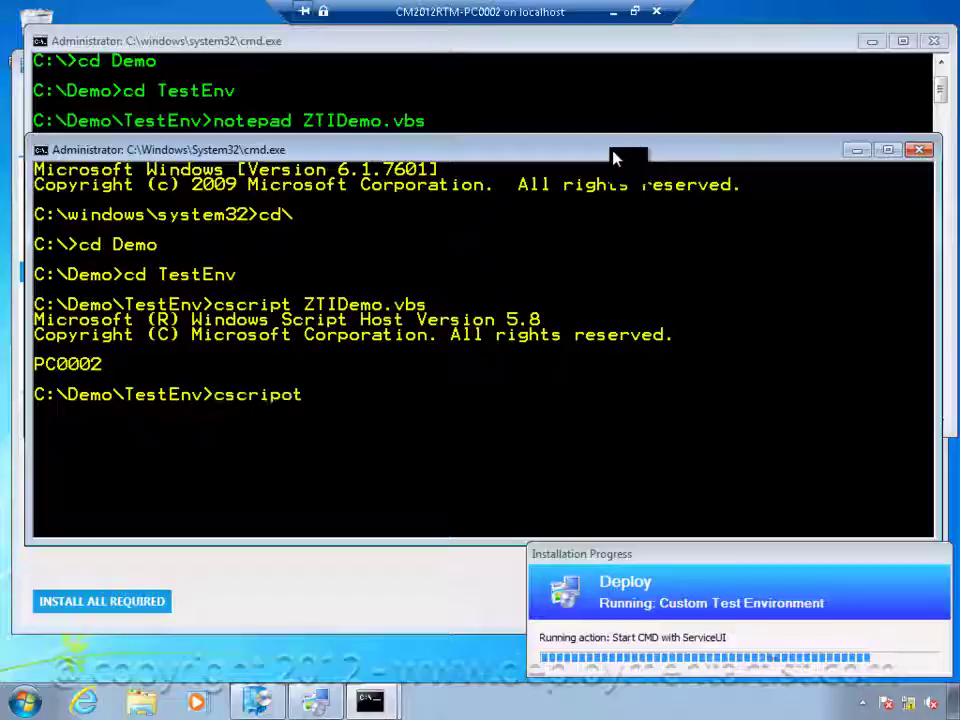
pyautogui.press('BackSpace')
pyautogui.press('BackSpace')
pyautogui.press('BackSpace')
pyautogui.write('t en')
pyautogui.press('Tab')
pyautogui.press('Return')
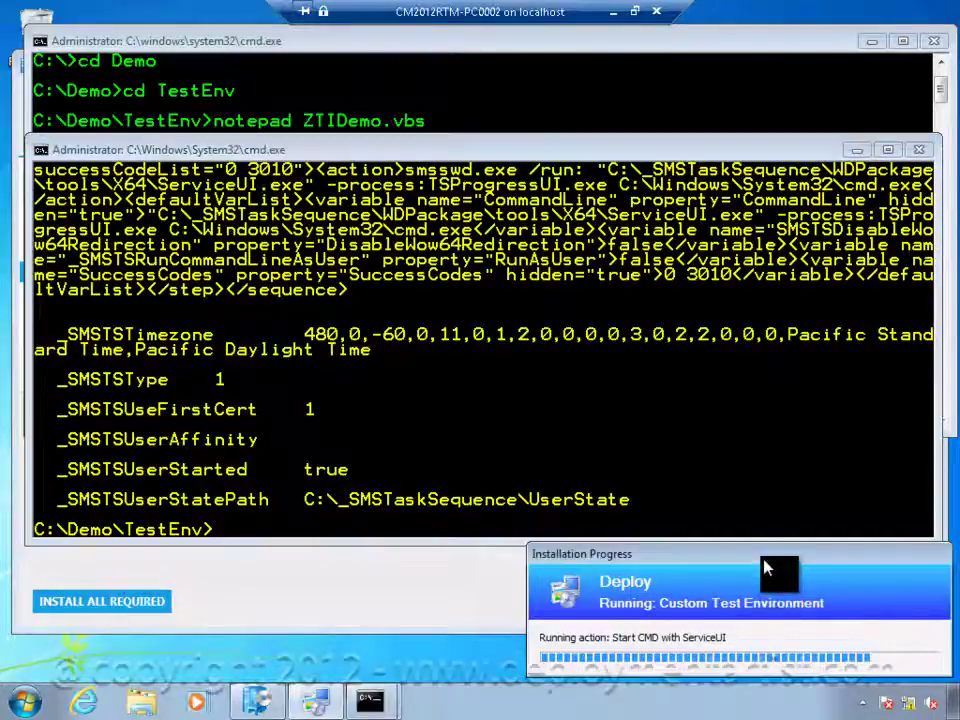
pyautogui.click(648, 466)
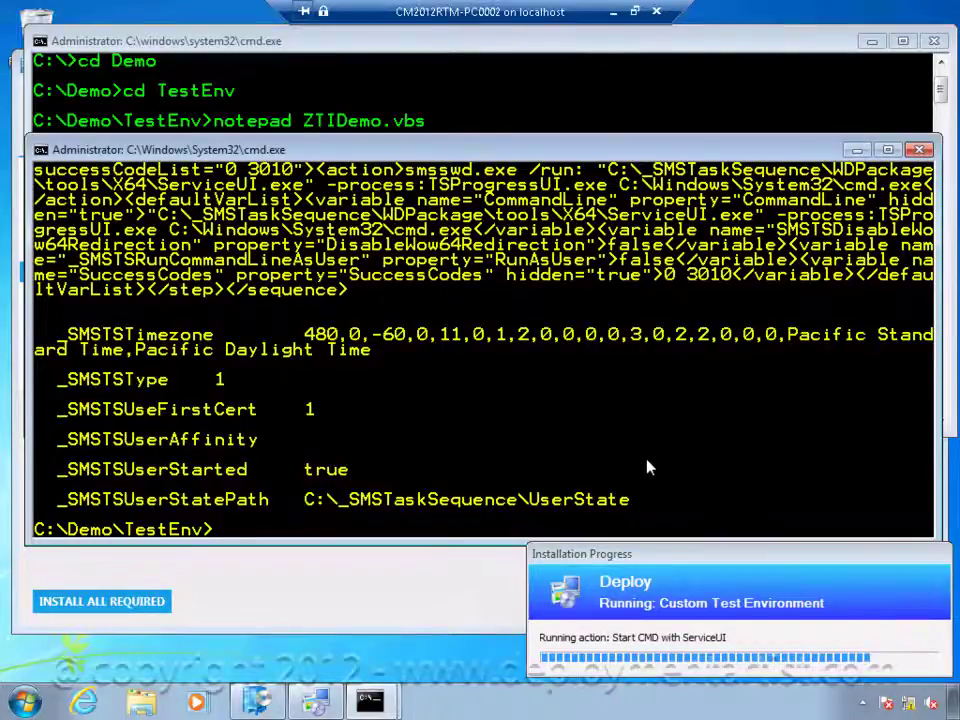